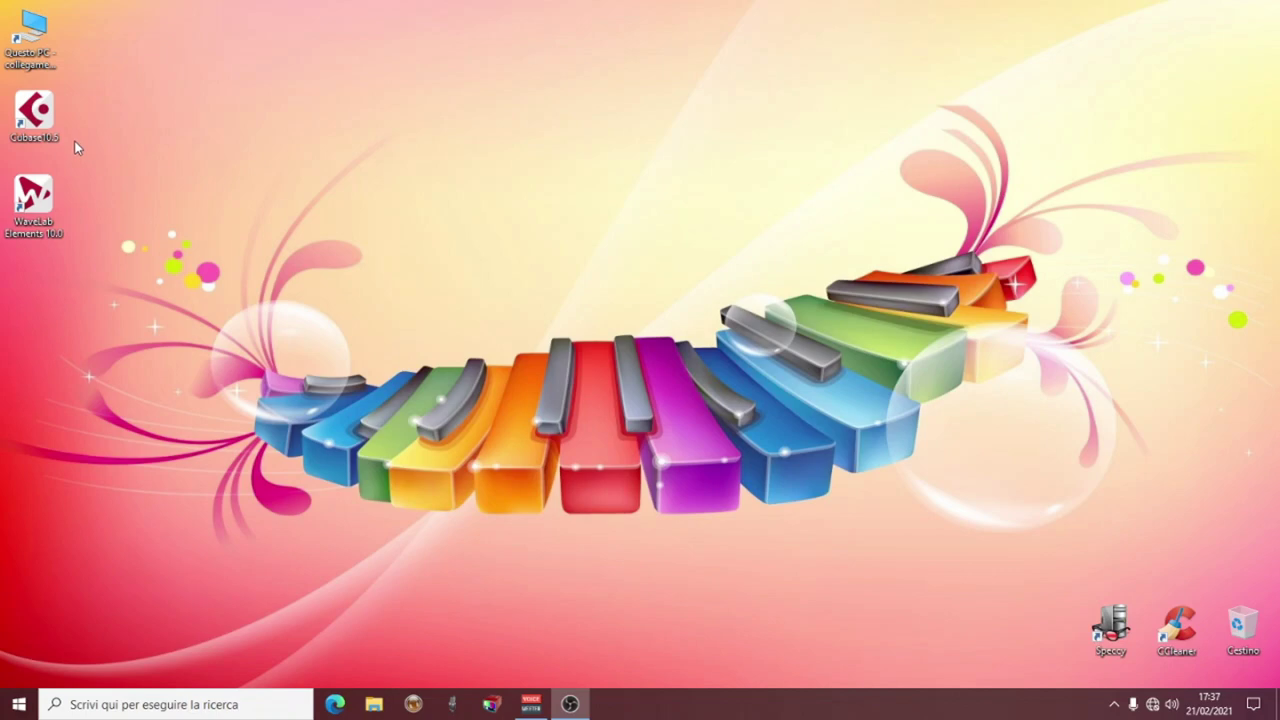
- Launch Cubase and create a project from the Empty template in the Prove folder on the Desktop
double_click(34, 112)
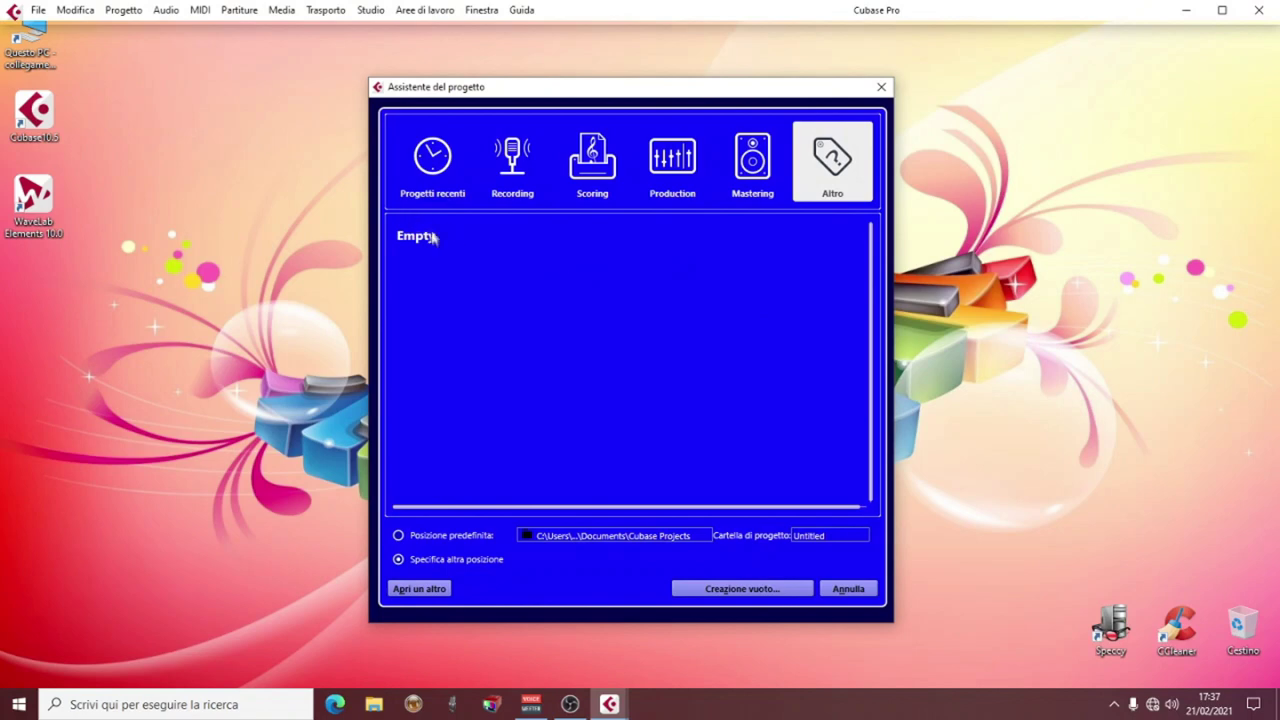
click(434, 240)
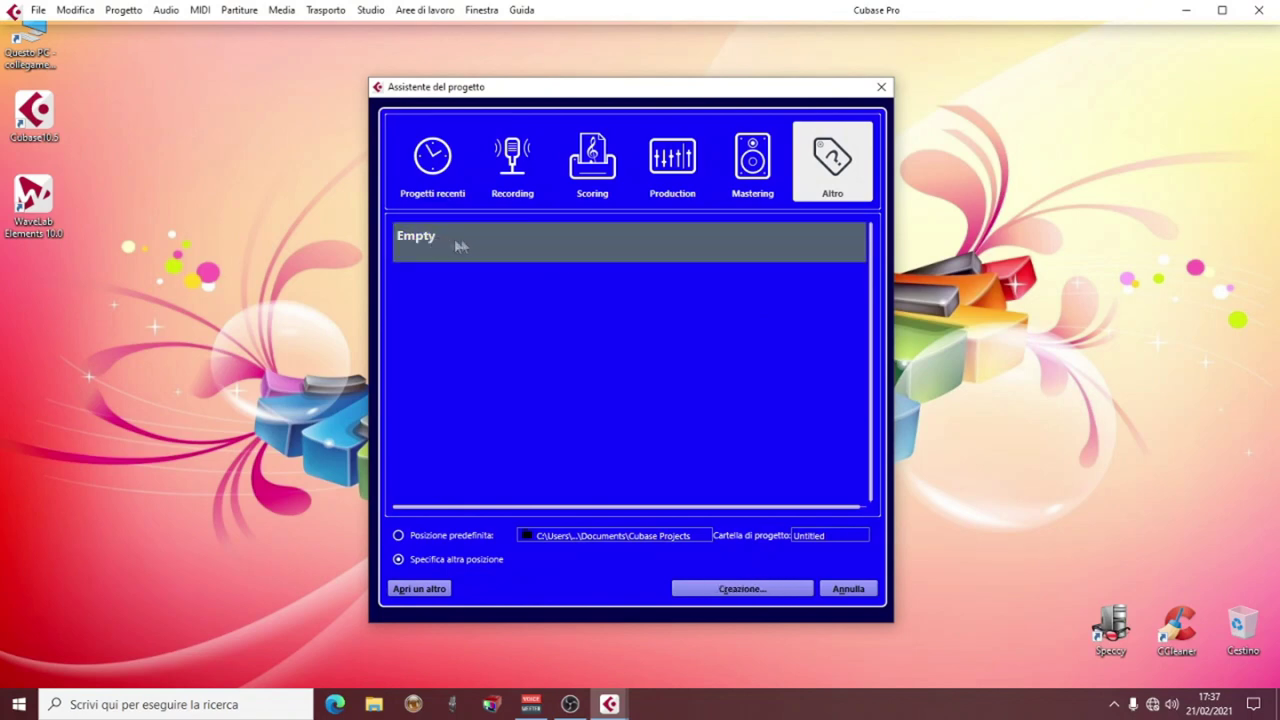
click(735, 590)
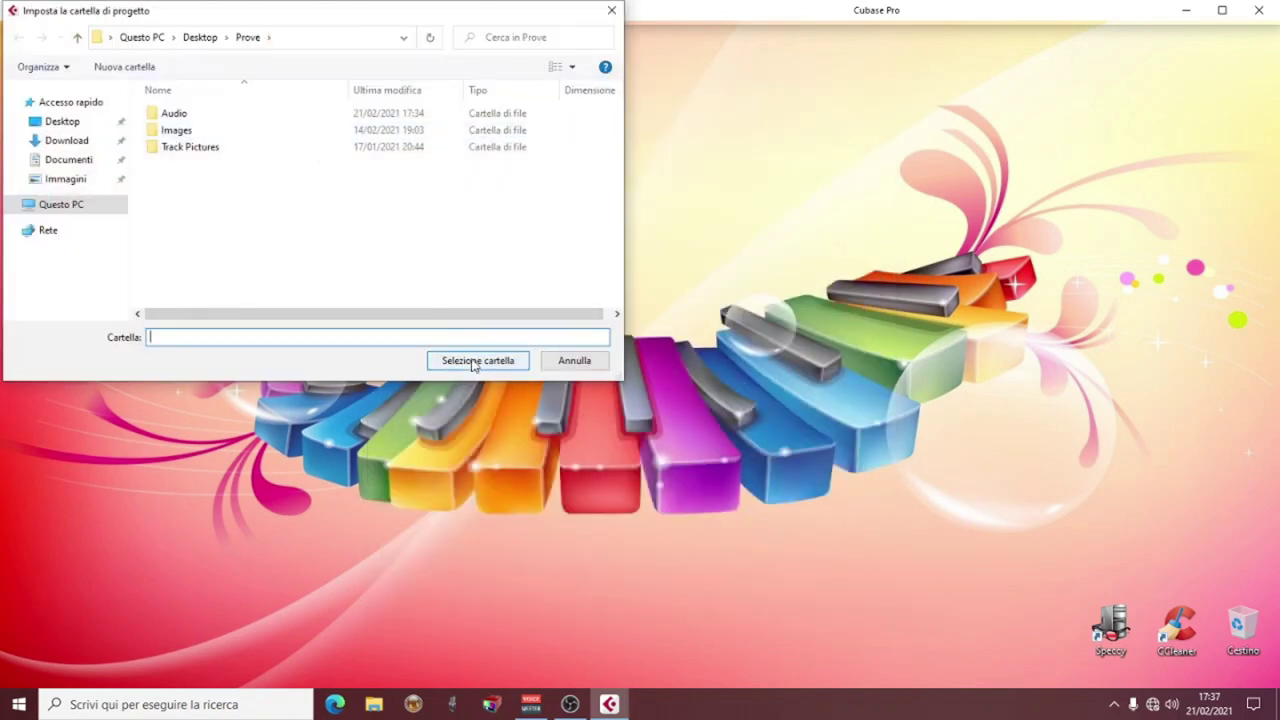
click(475, 362)
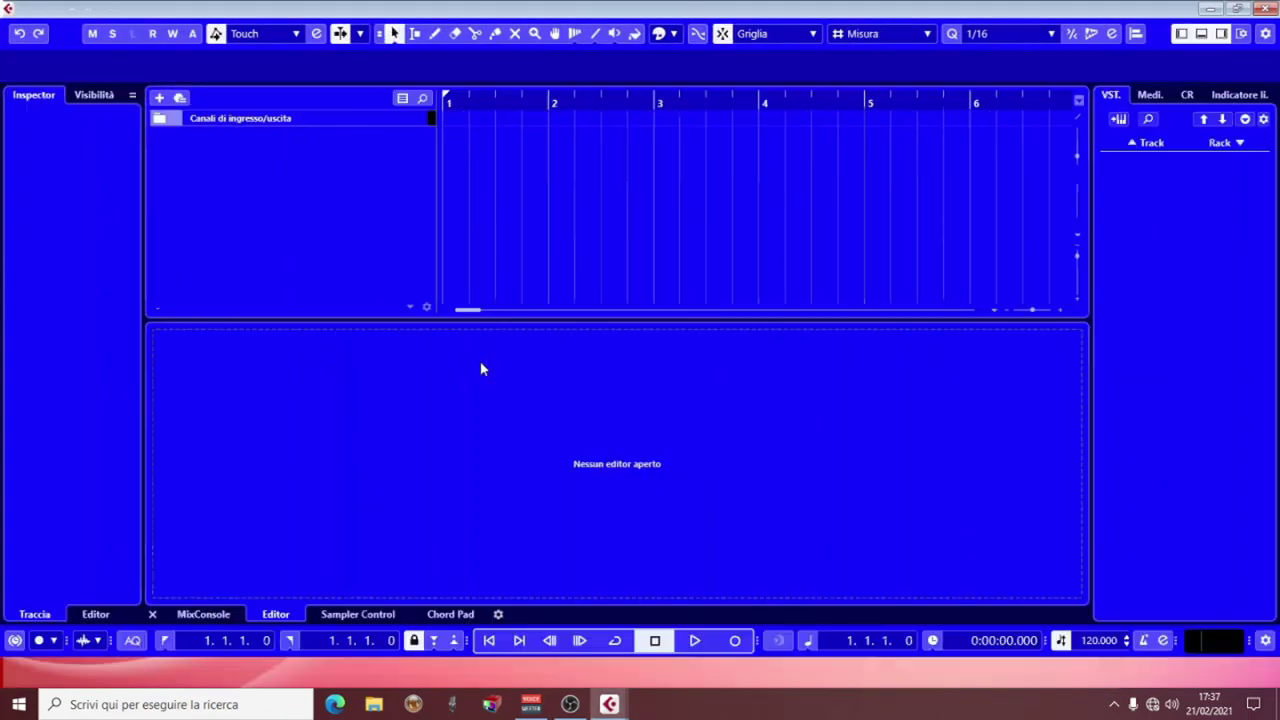
- Add a MIDI track named Prova and create an empty part on it spanning bars 1 to 4
right_click(353, 158)
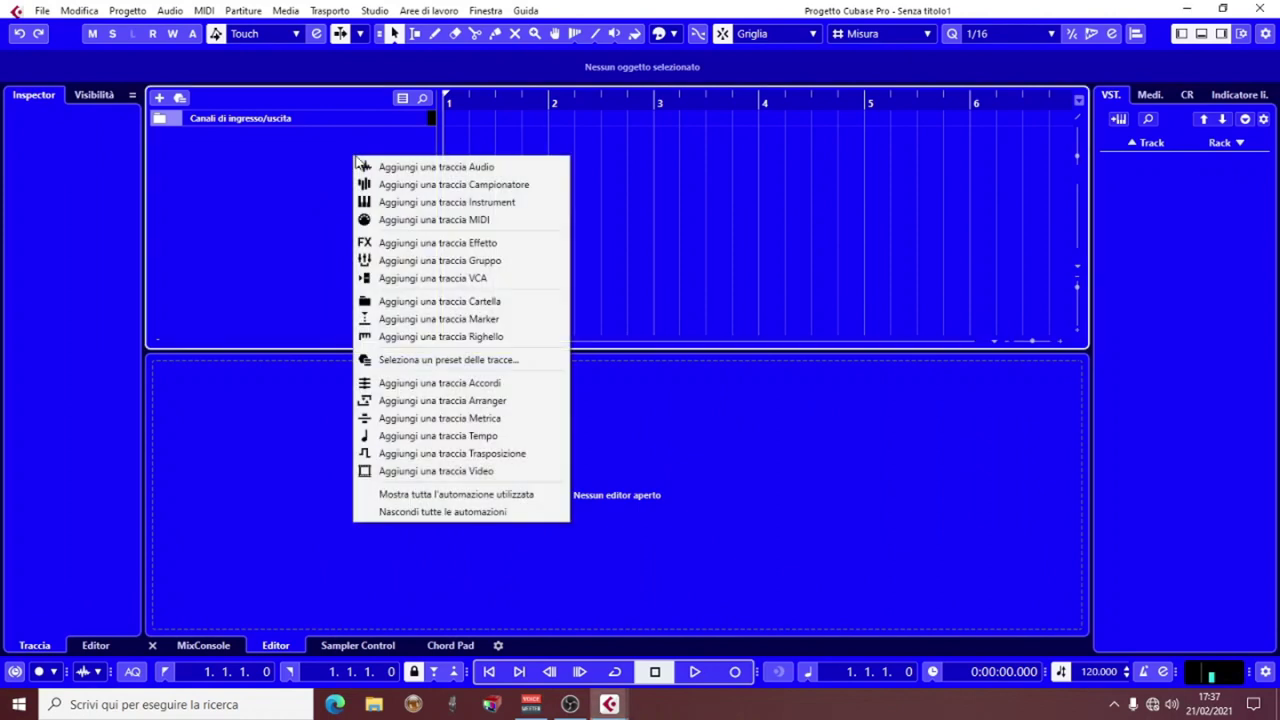
click(445, 219)
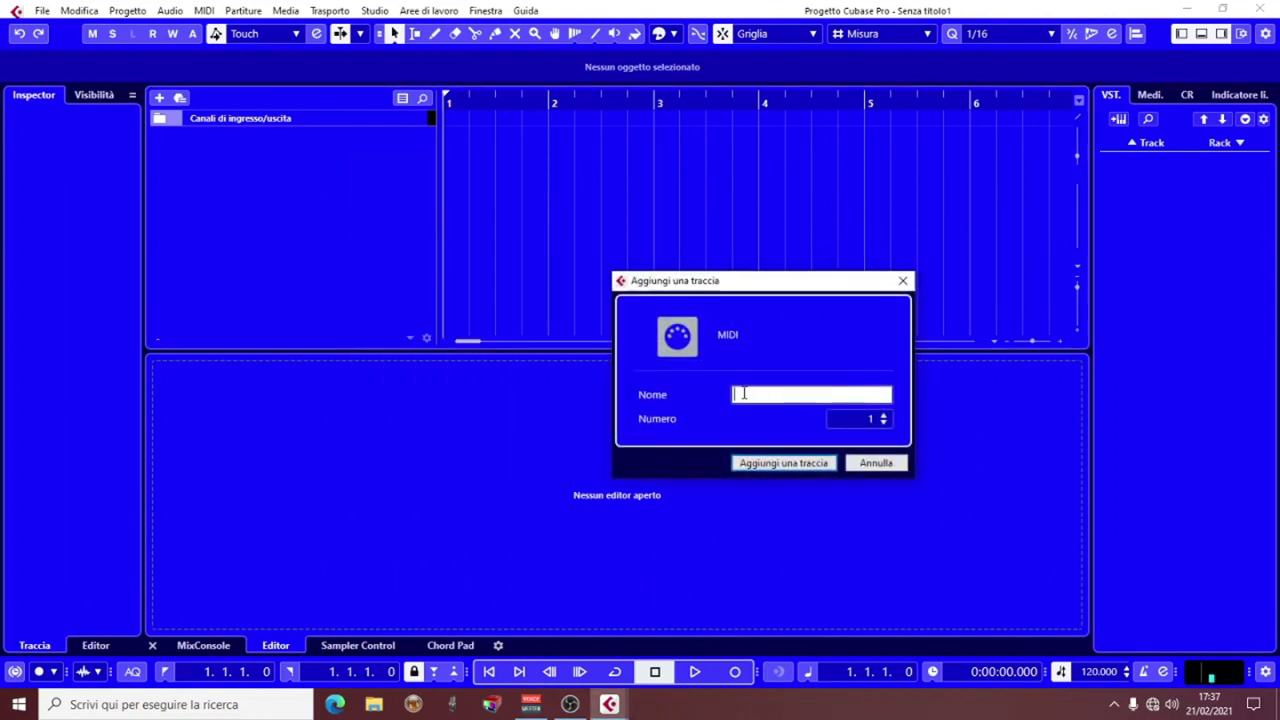
text(Prova)
click(763, 464)
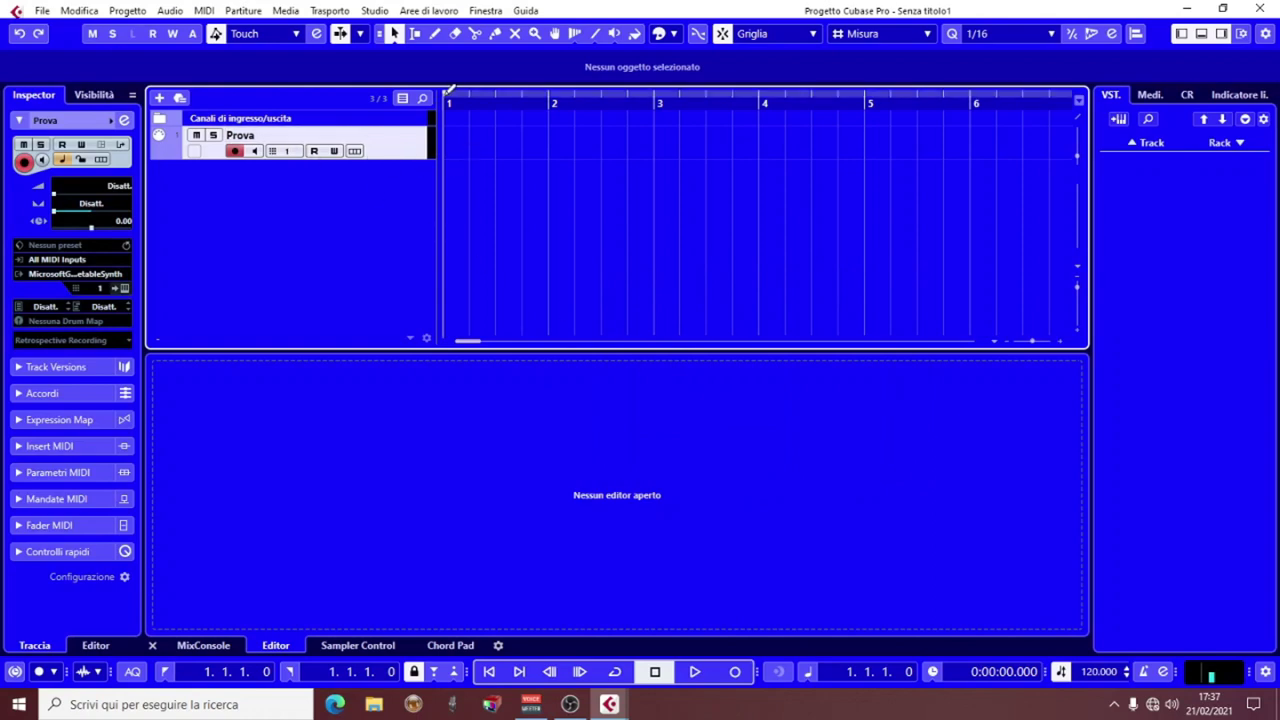
drag(505, 95, 743, 120)
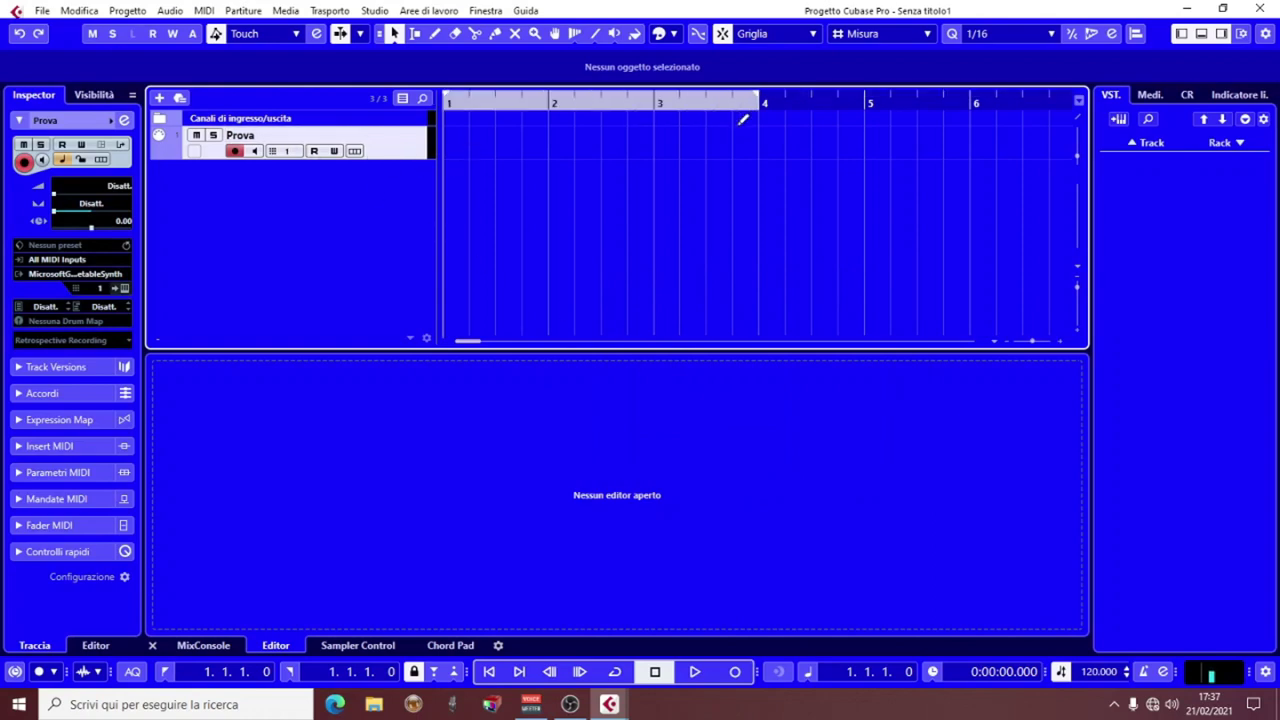
double_click(577, 148)
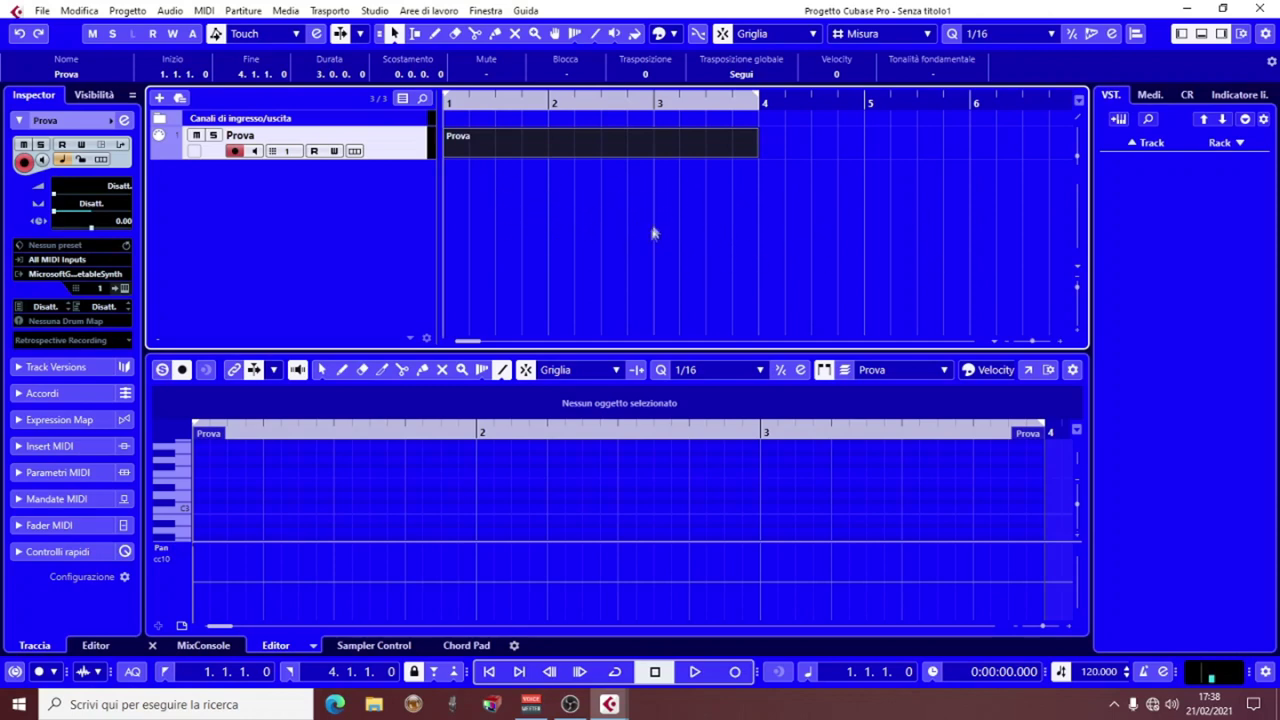
- Choose the Object Selection tool and use it to deselect and reselect the Prova part
right_click(623, 195)
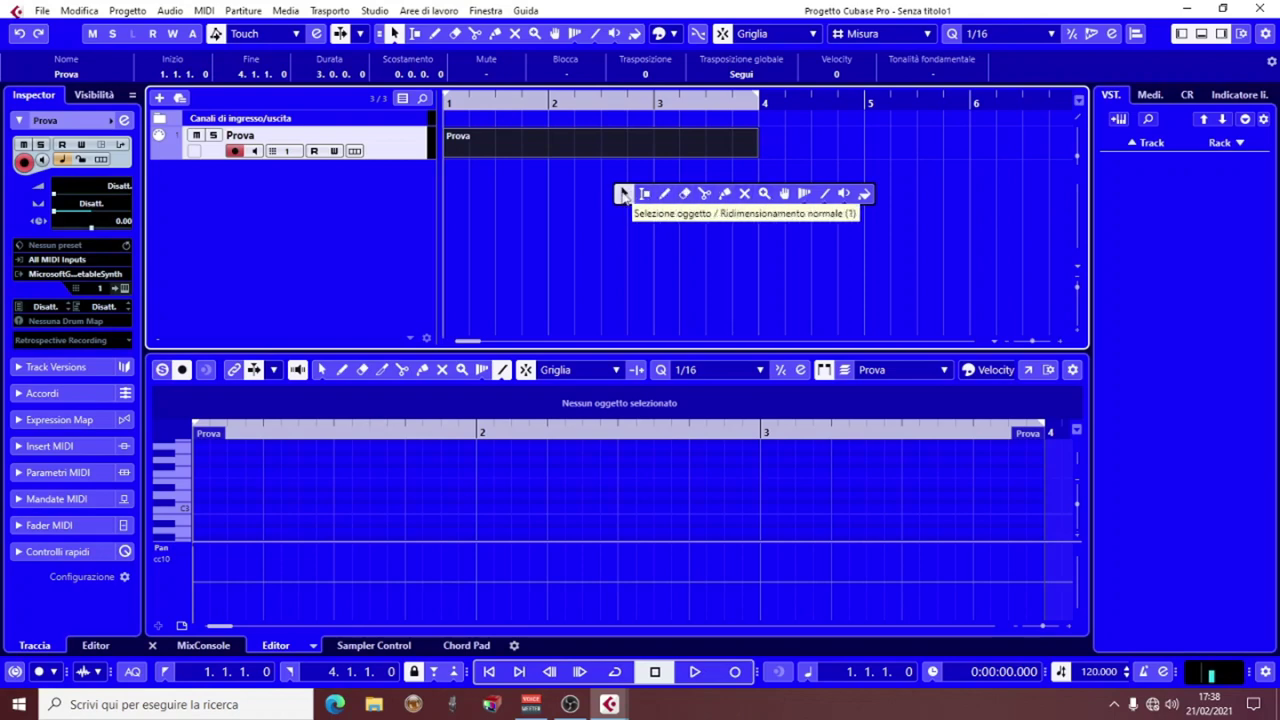
click(597, 190)
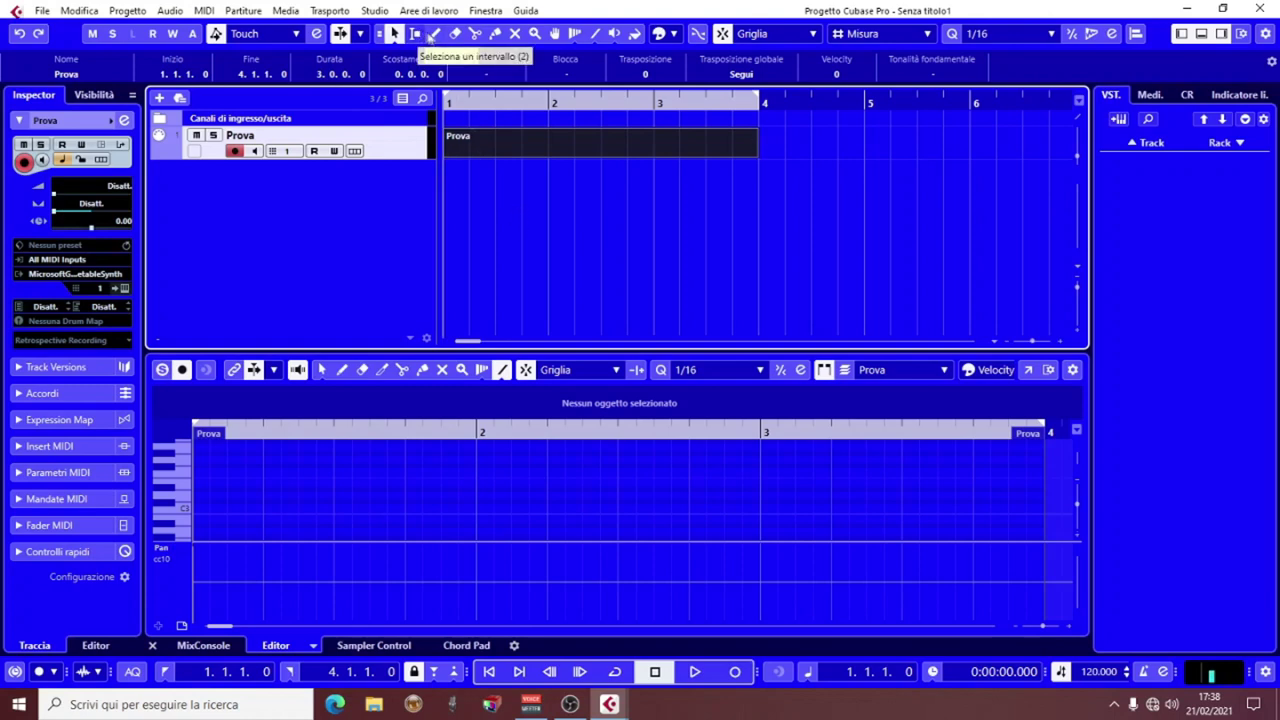
right_click(634, 202)
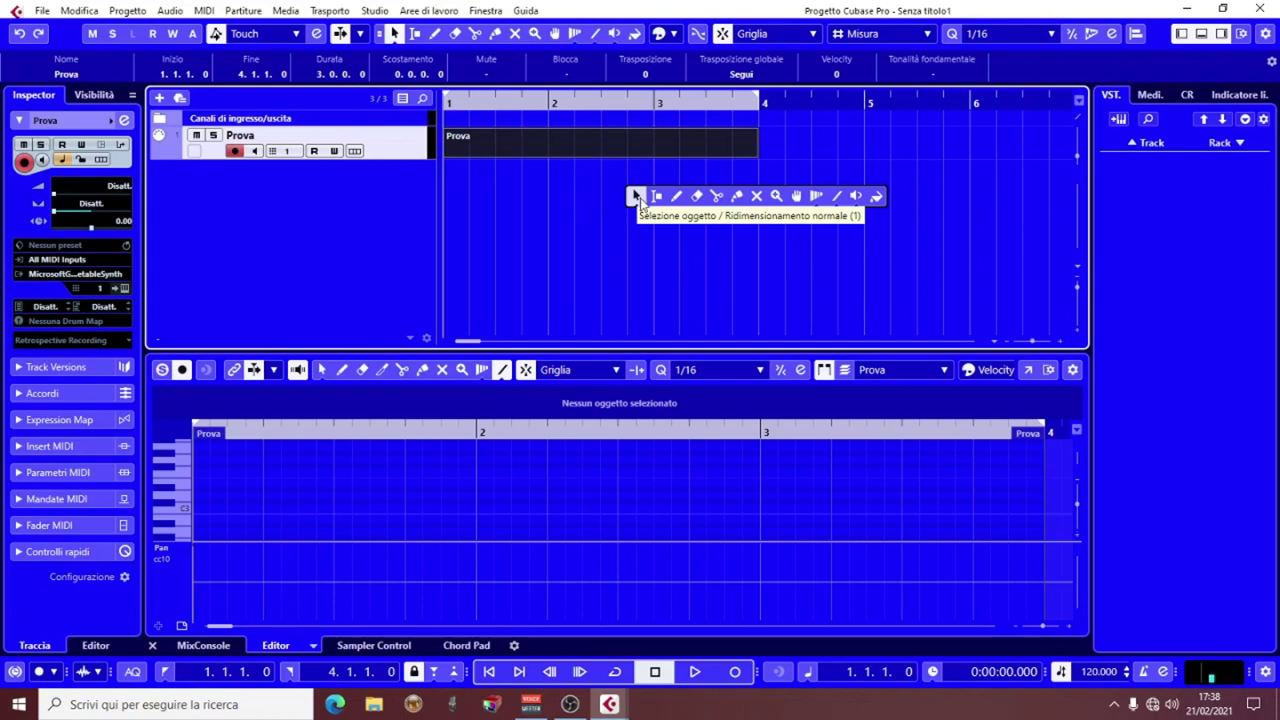
click(637, 197)
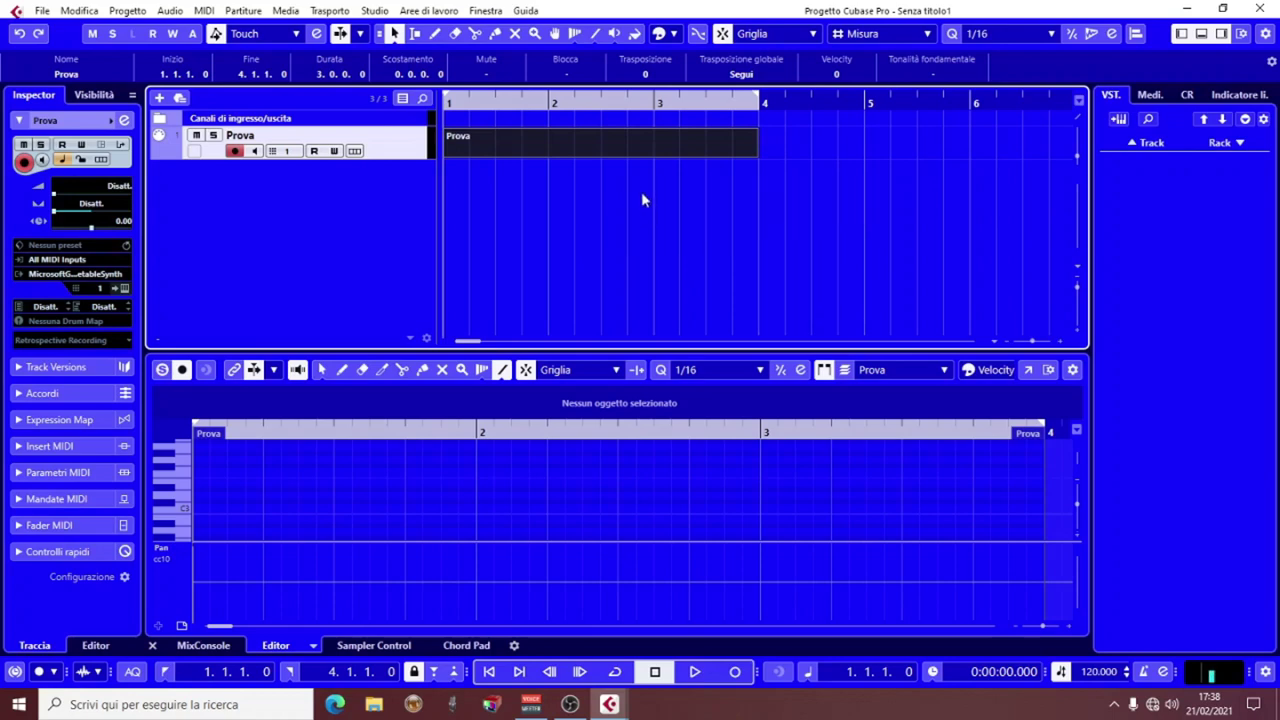
right_click(641, 192)
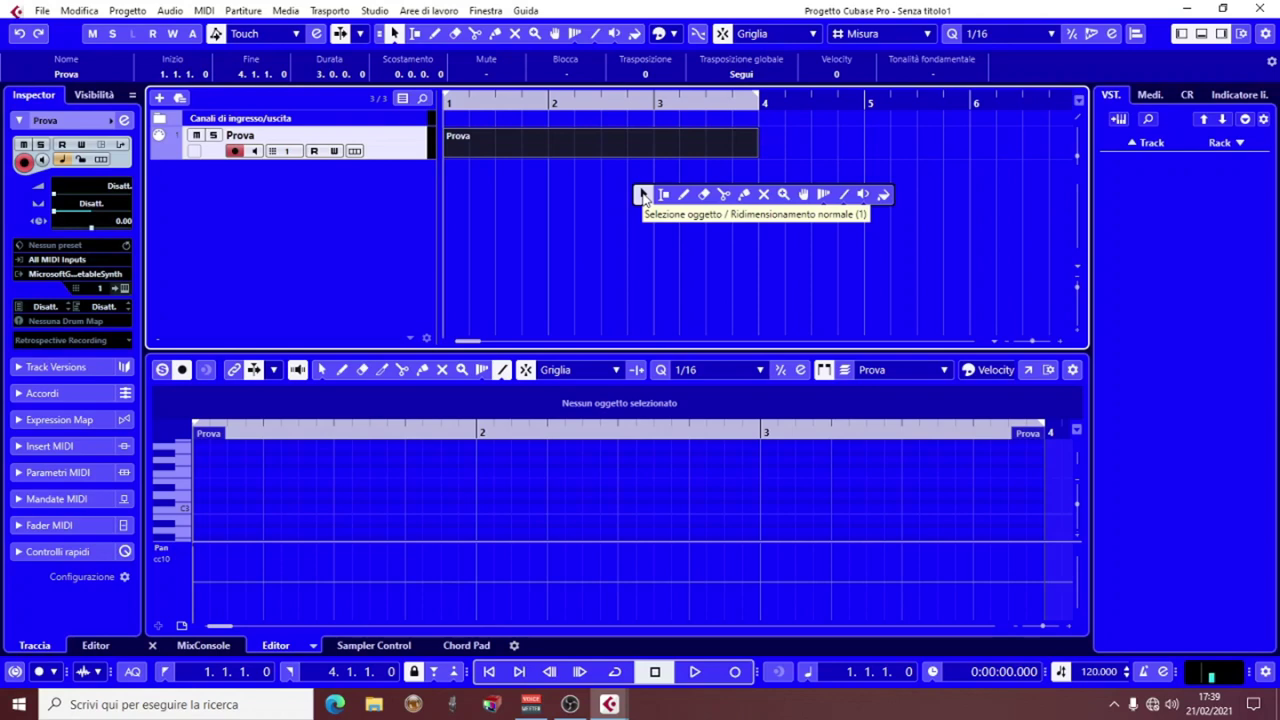
click(643, 194)
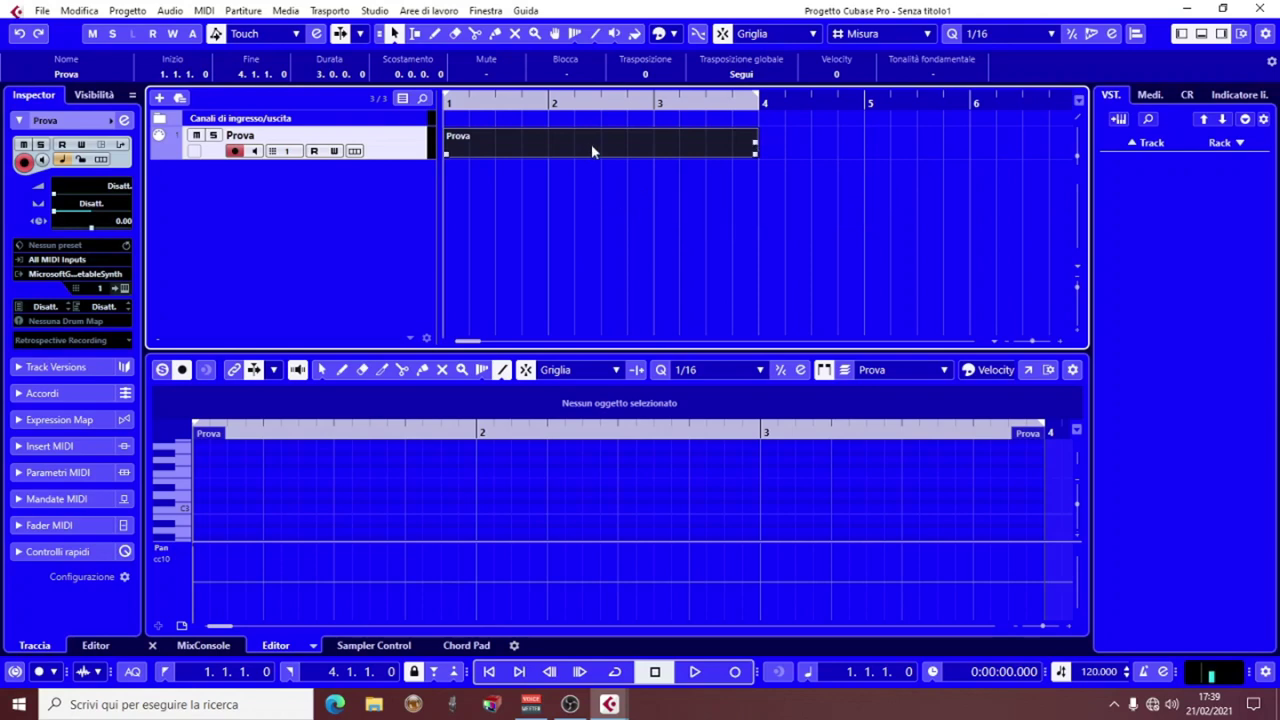
click(803, 146)
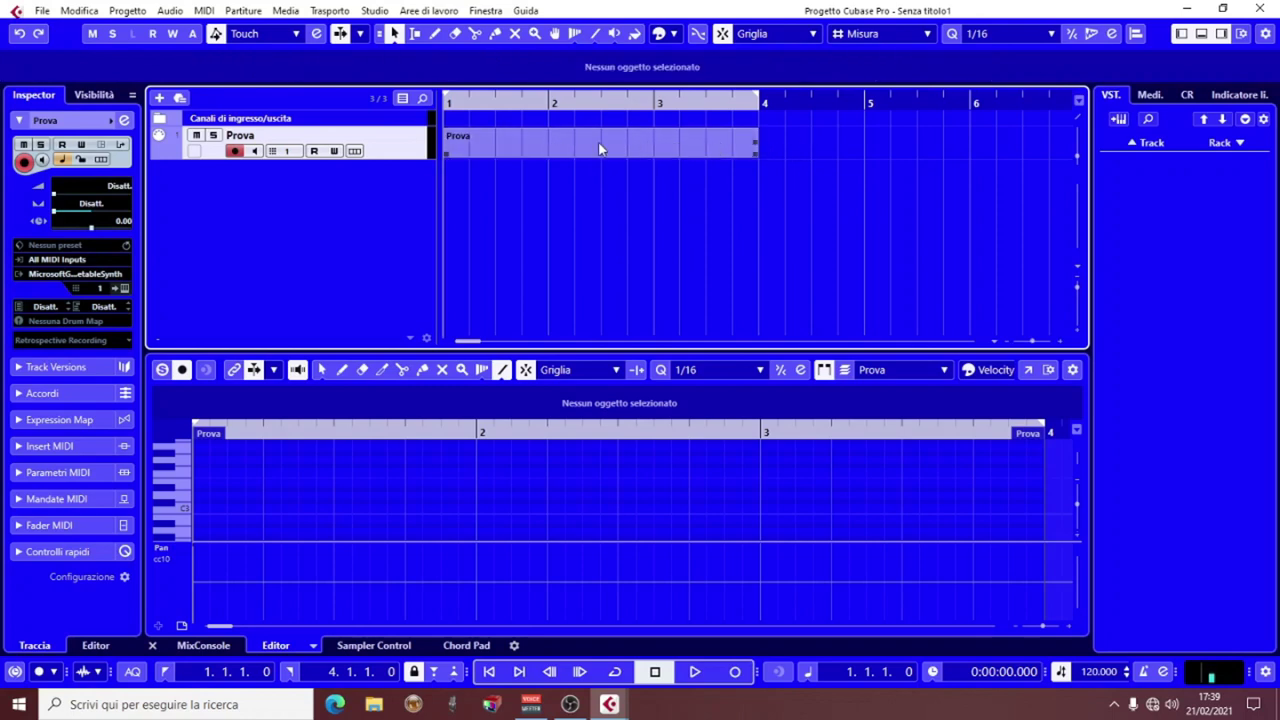
click(626, 140)
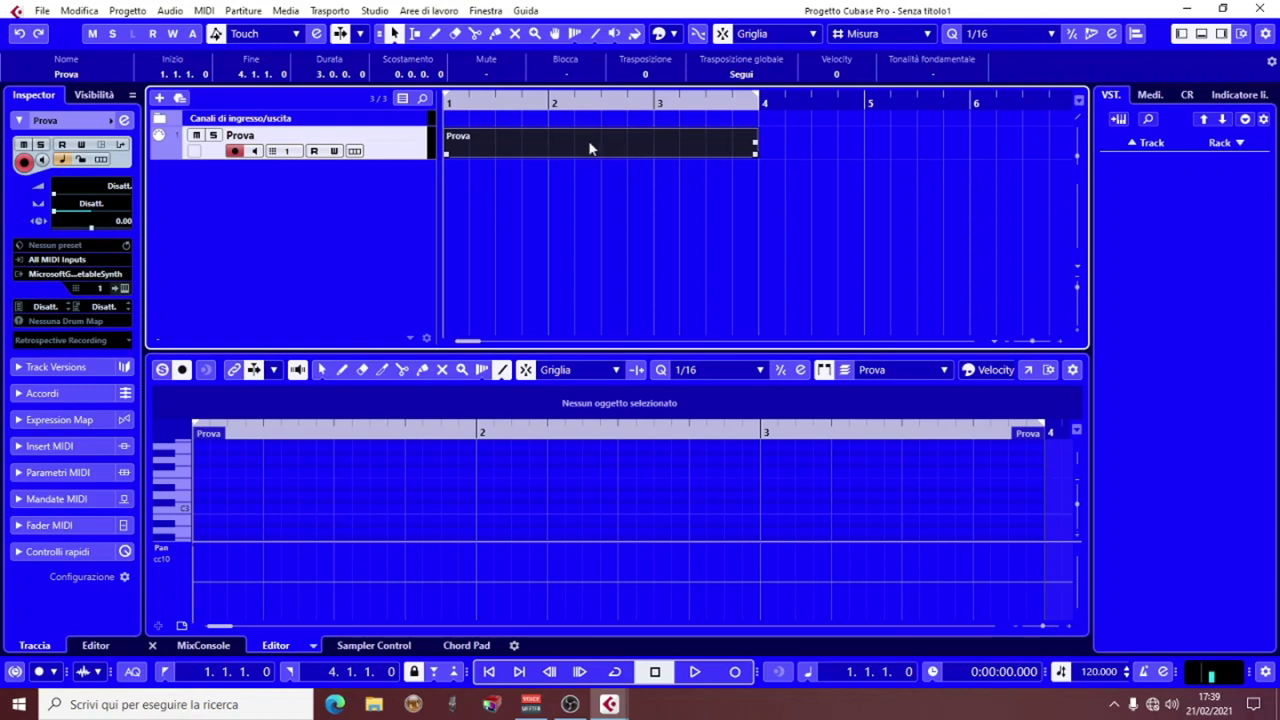
- Add a second MIDI track without entering a name and create a part on it spanning bars 1 to 4
right_click(370, 185)
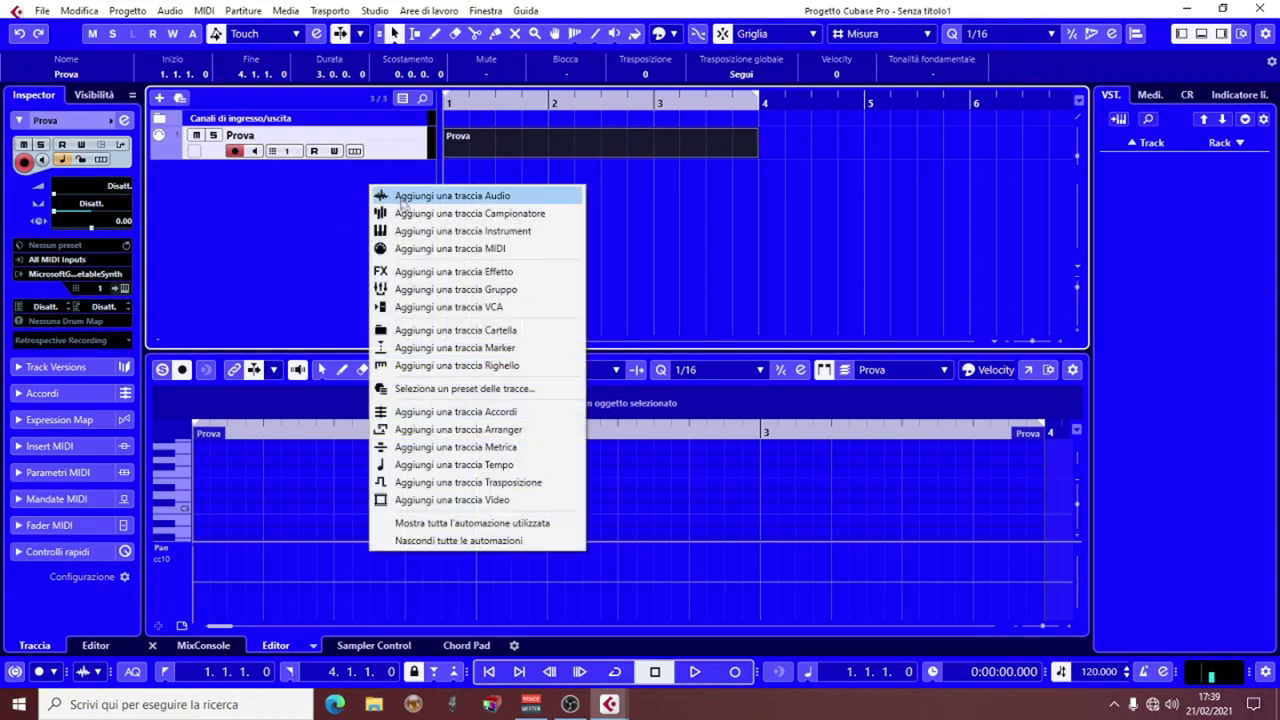
click(440, 249)
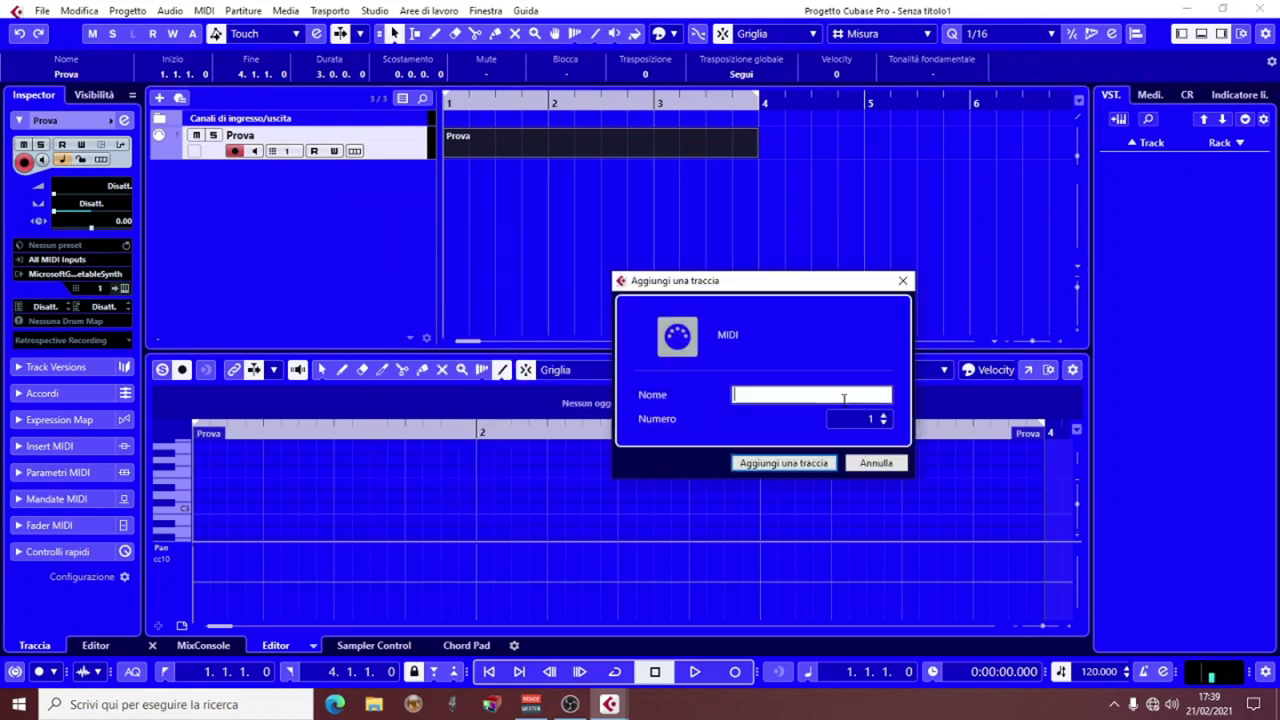
click(795, 463)
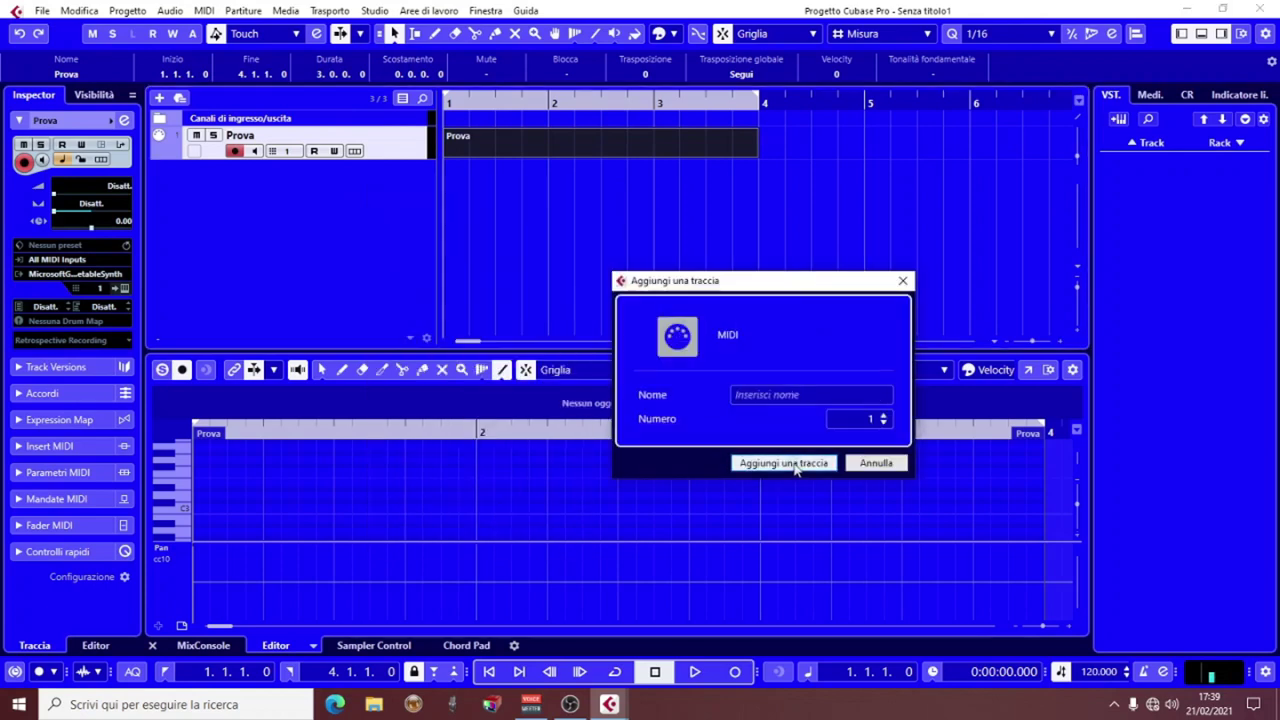
double_click(544, 177)
- Select the Prova part and then the part on the second MIDI track
click(648, 139)
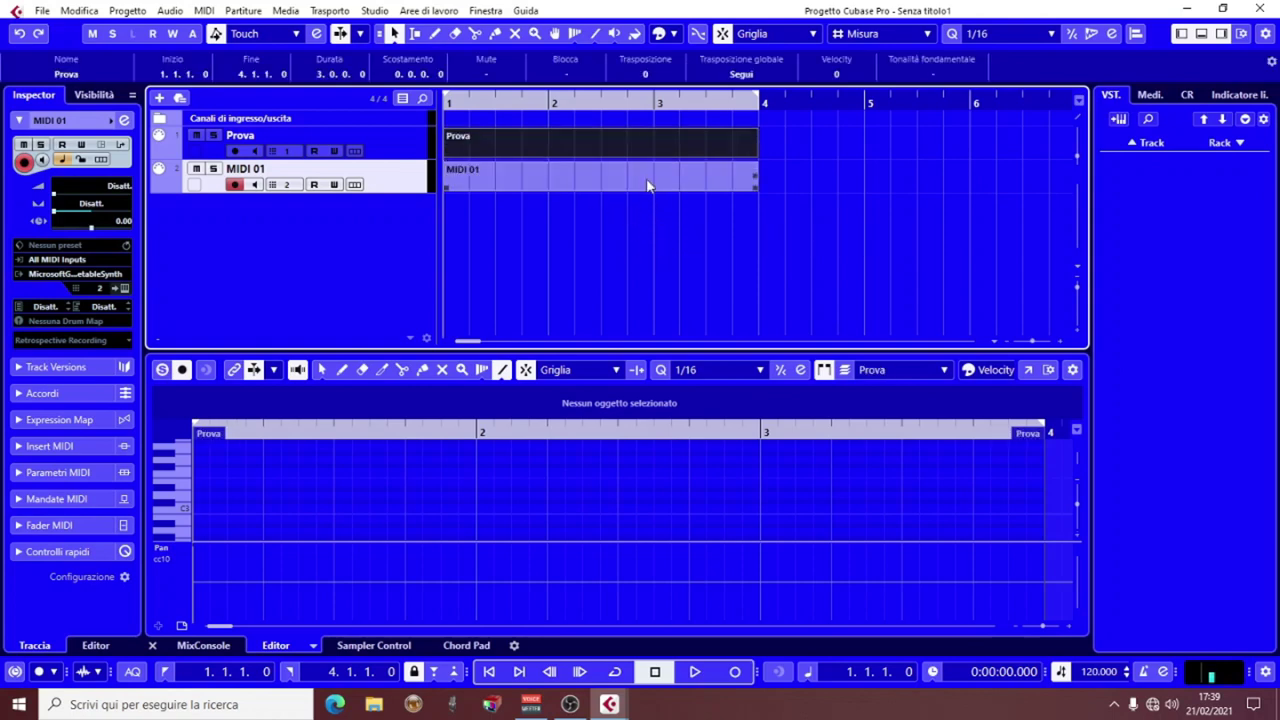
click(647, 180)
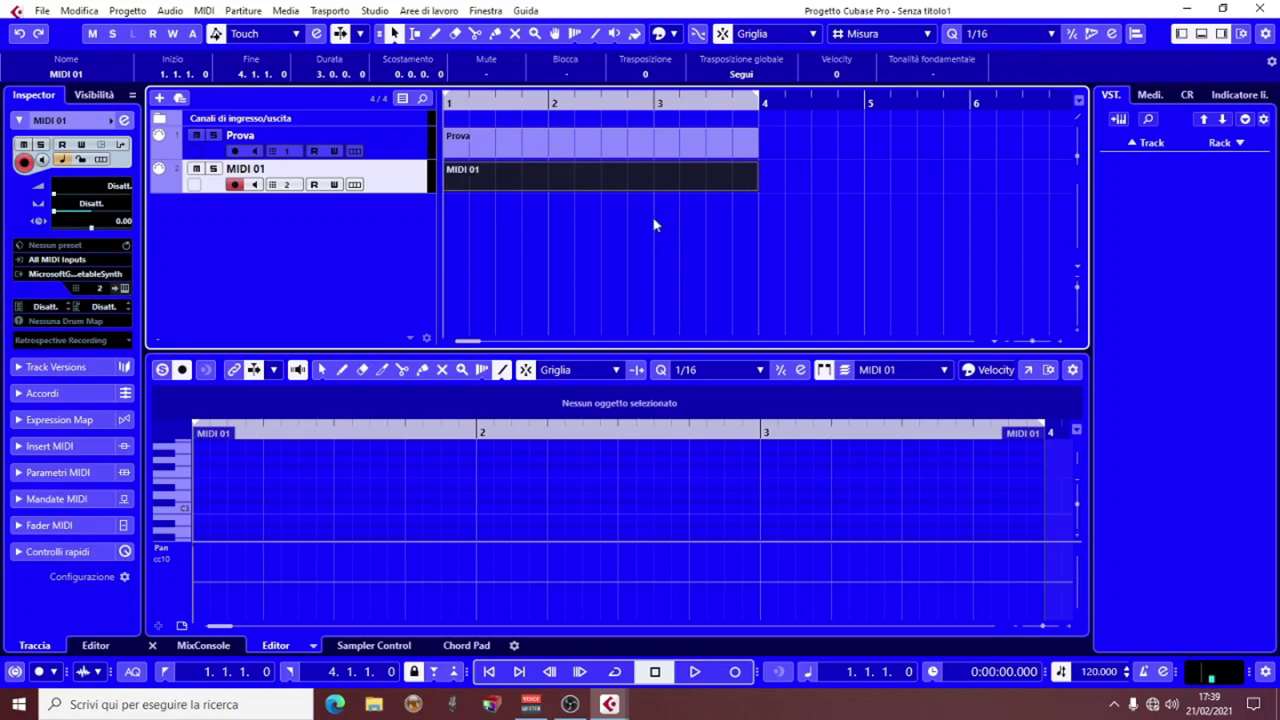
- Use the Range Selection tool to mark ranges in the empty area, within each part, and across both parts from bar 1 to 4
right_click(650, 221)
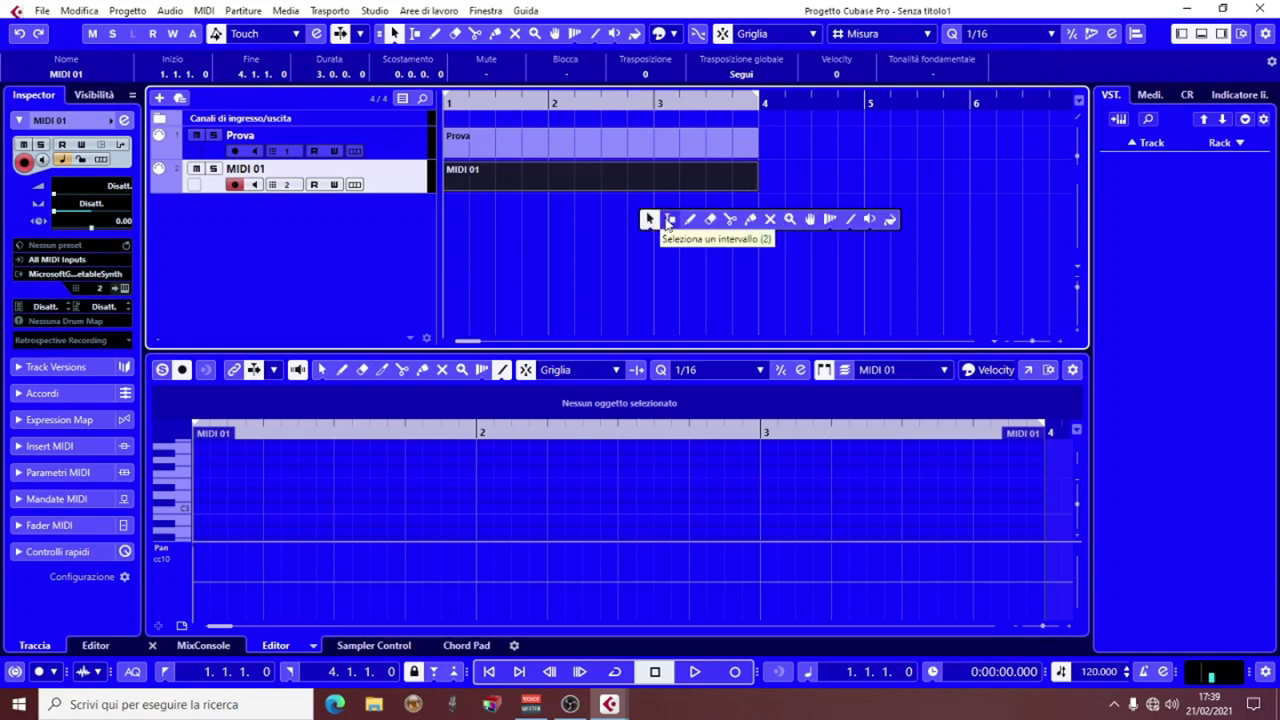
click(670, 221)
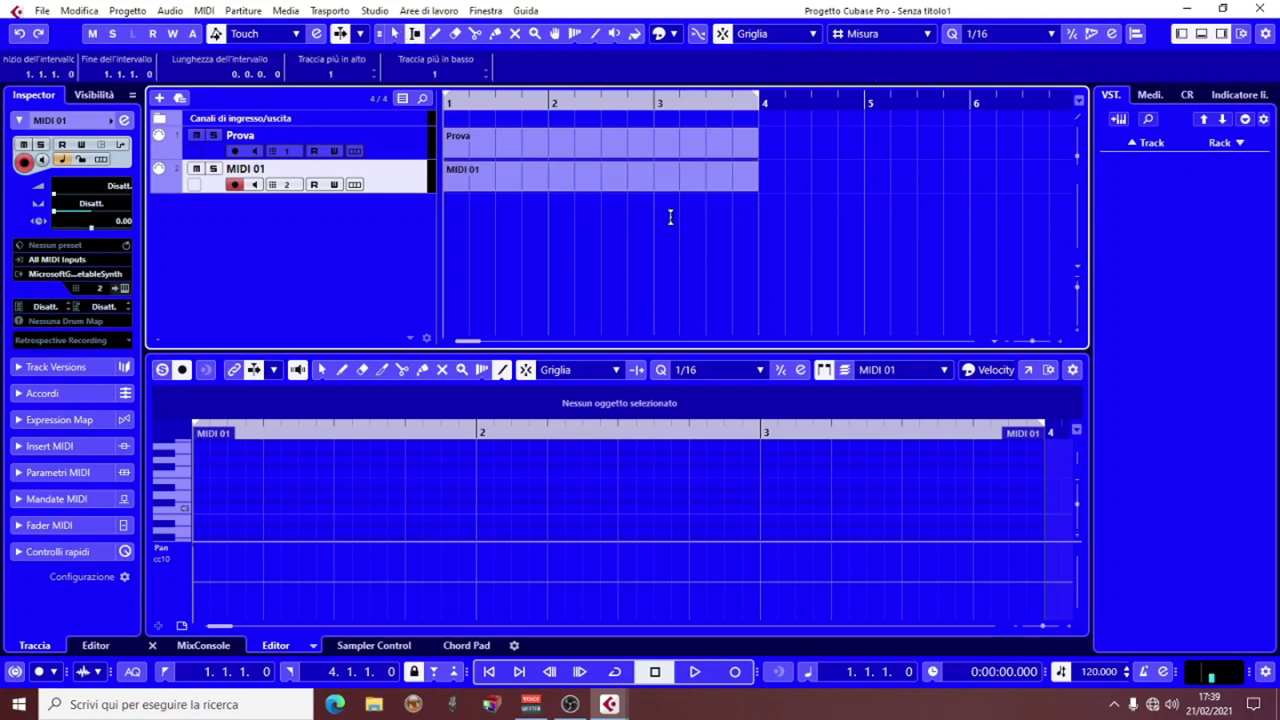
drag(568, 211, 603, 214)
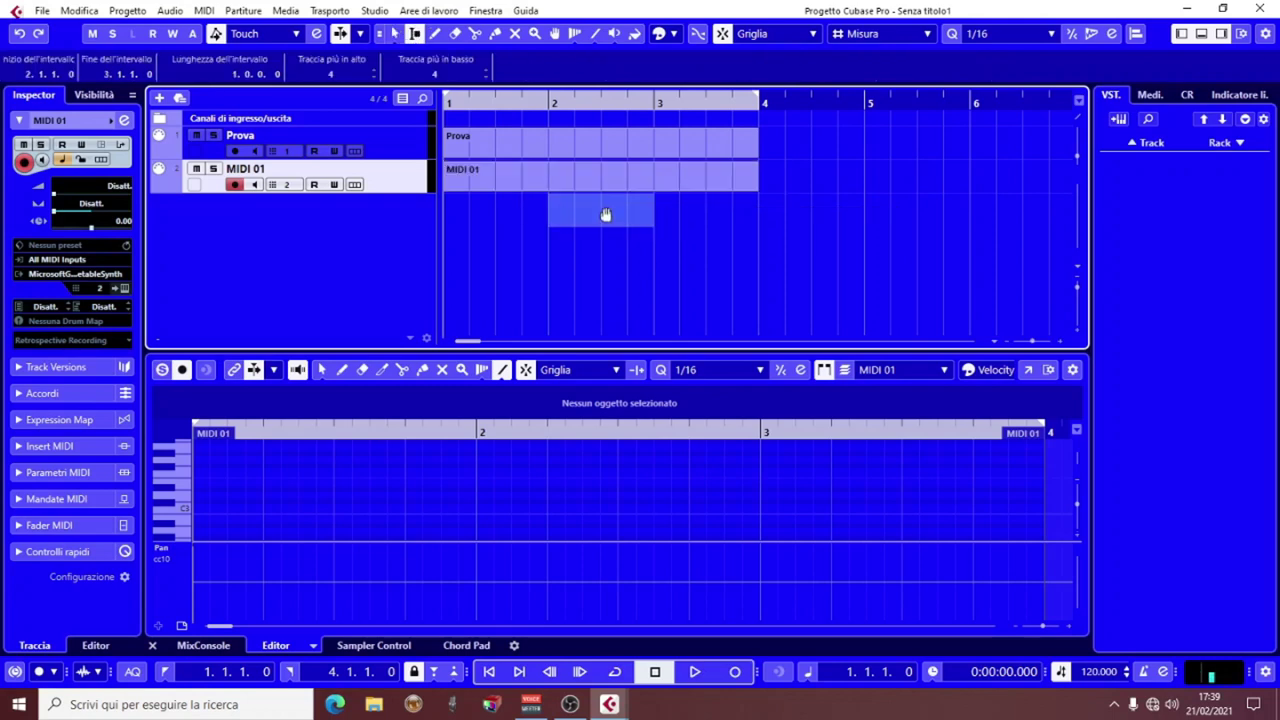
drag(607, 169, 731, 189)
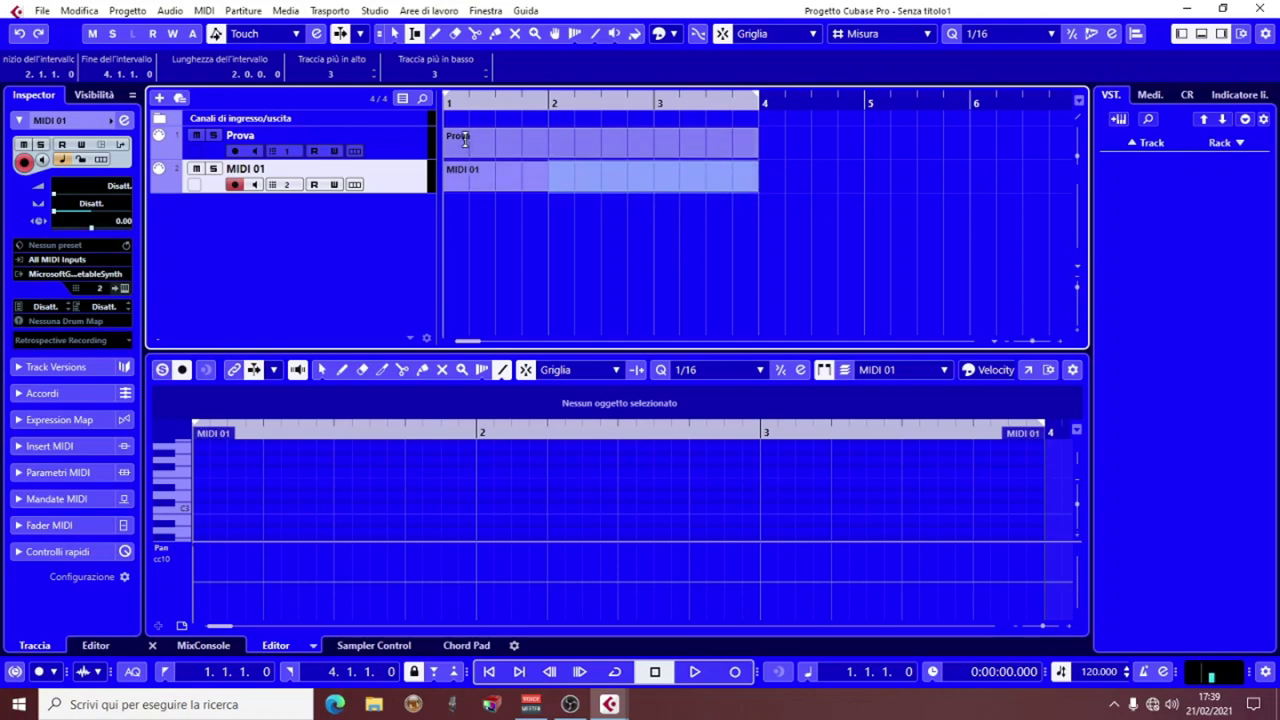
drag(447, 139, 549, 142)
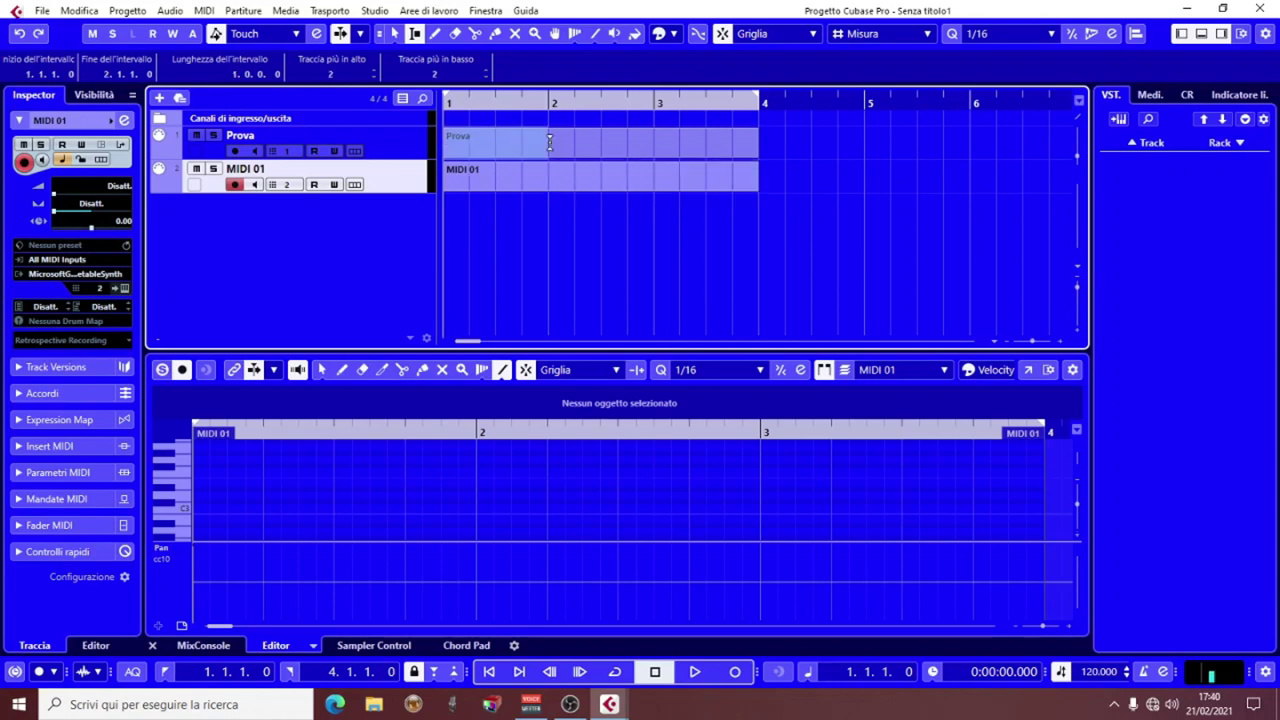
drag(549, 142, 549, 142)
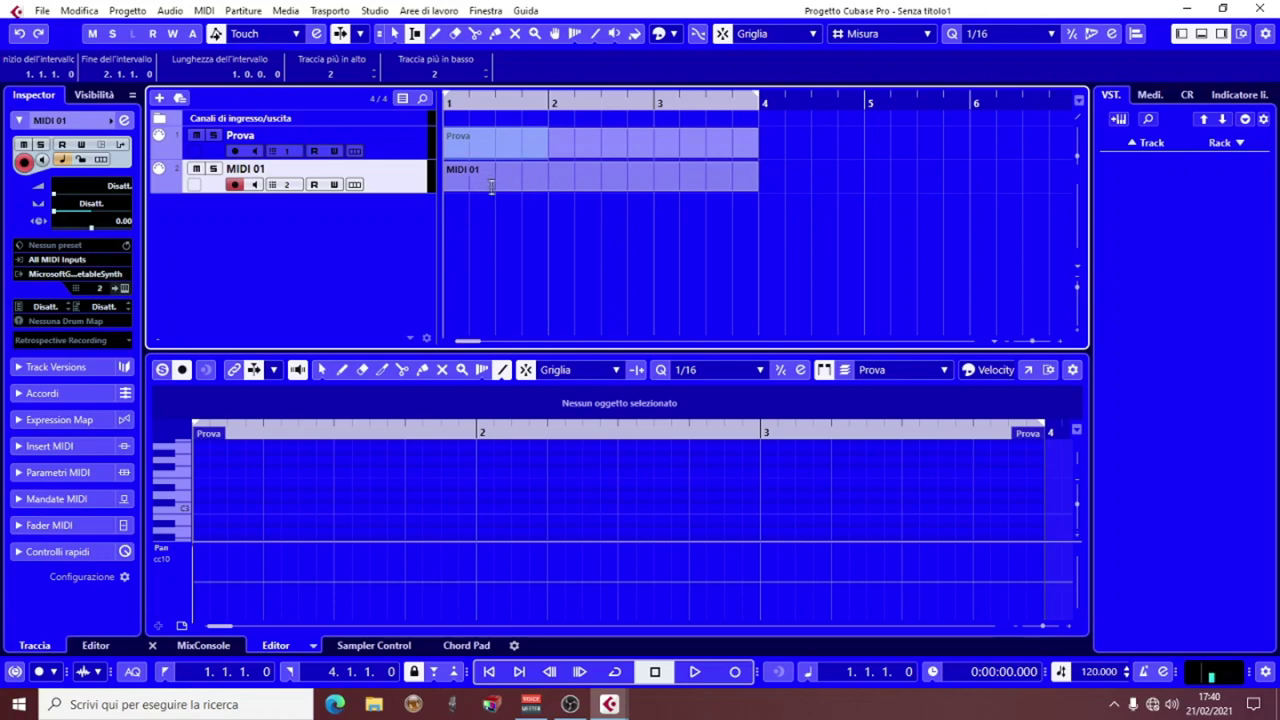
drag(447, 177, 596, 178)
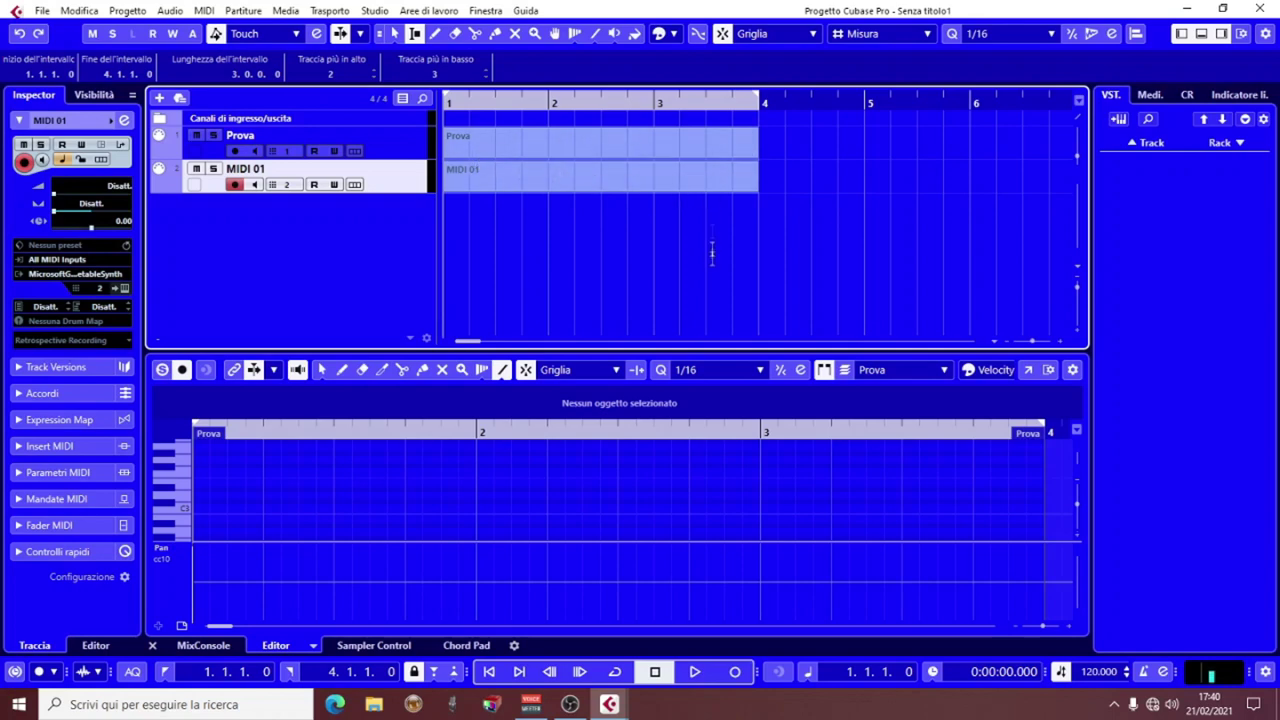
- Draw one-bar parts at bars 4, 5 and 6 on both MIDI tracks with the Draw tool
right_click(679, 226)
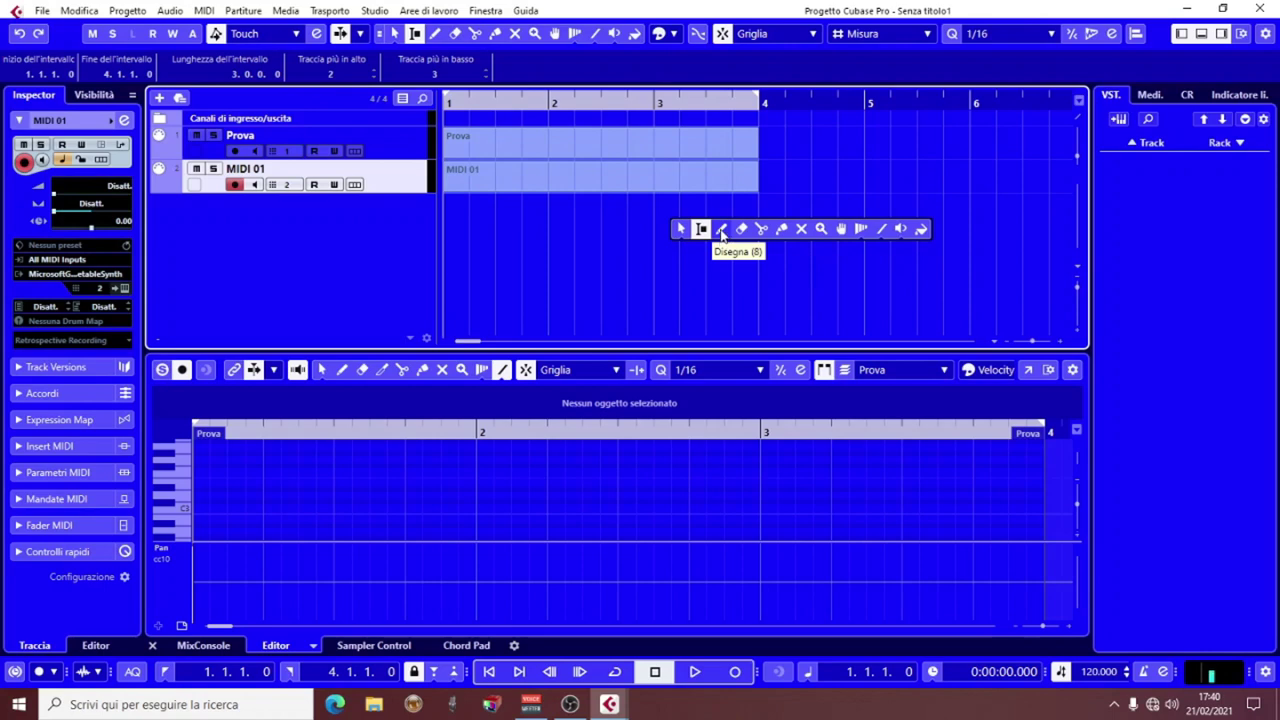
click(721, 230)
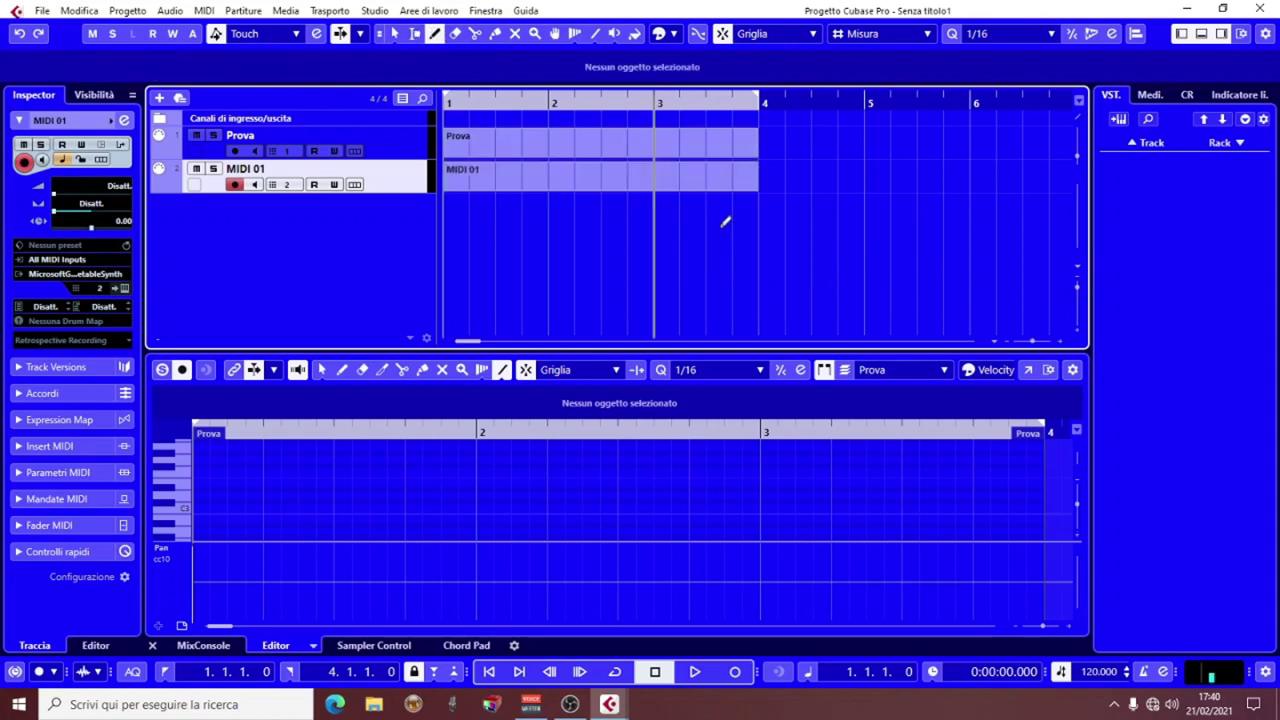
click(790, 168)
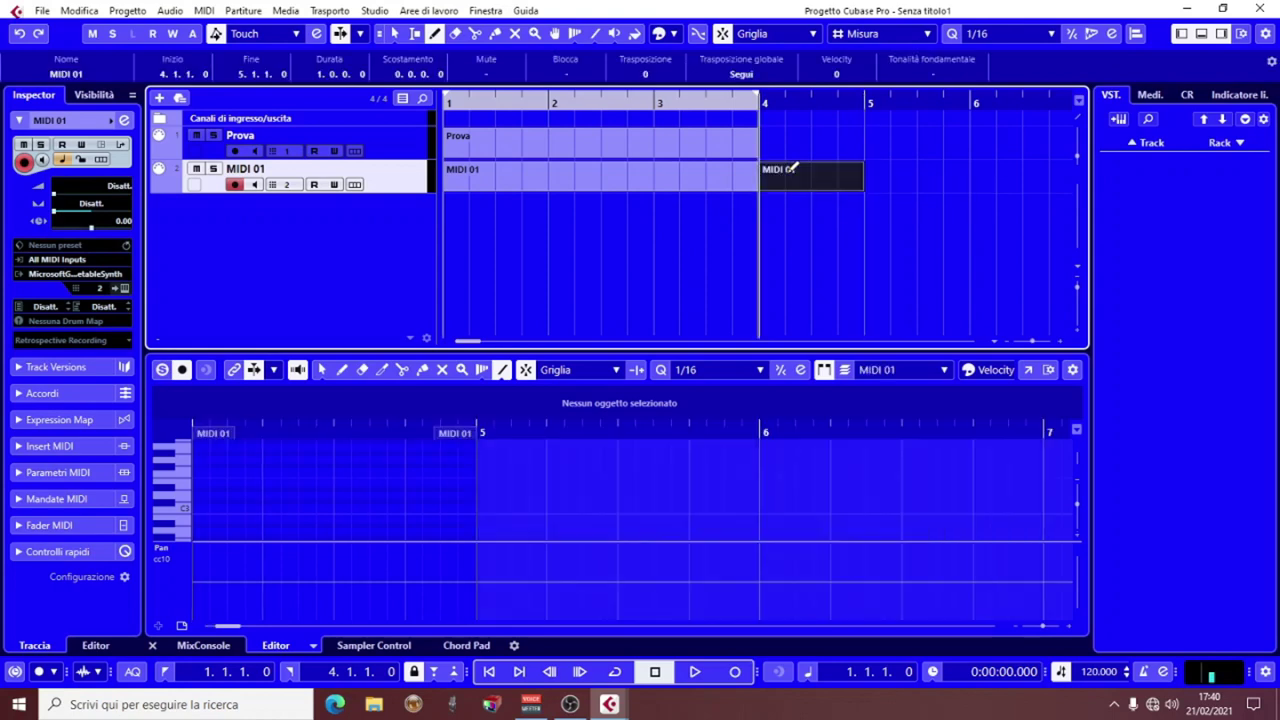
click(903, 168)
click(800, 135)
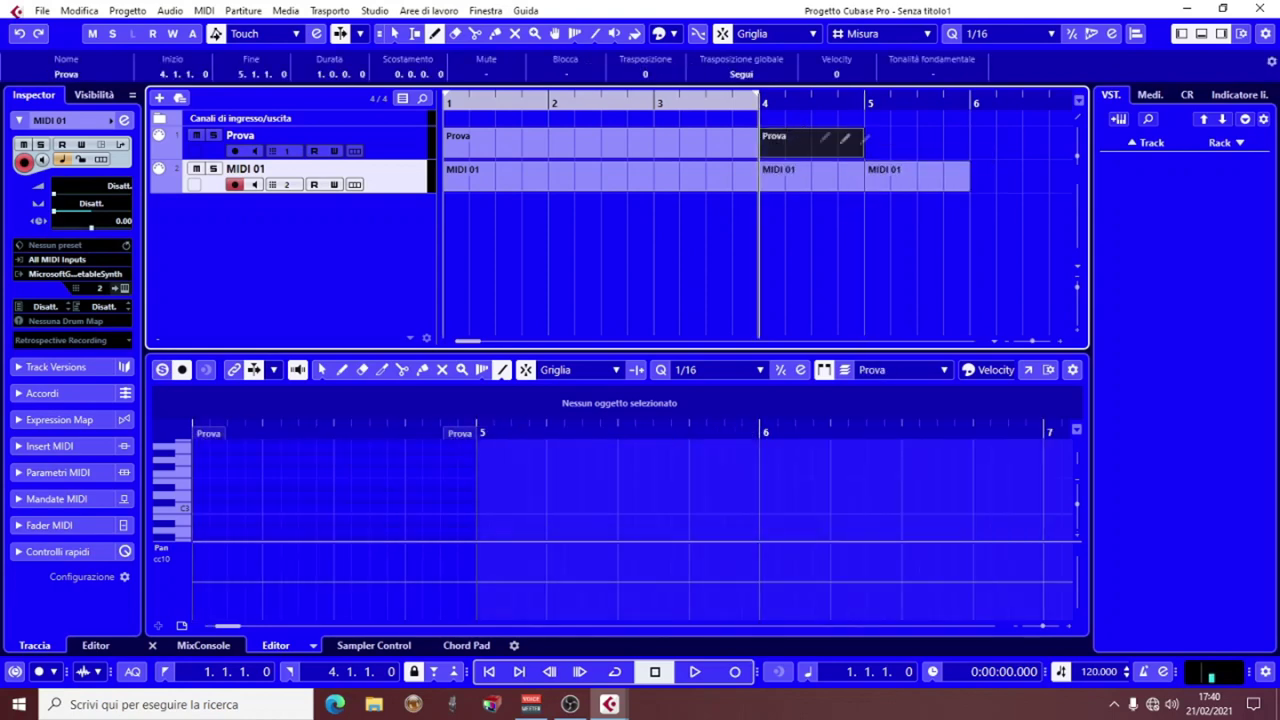
click(900, 135)
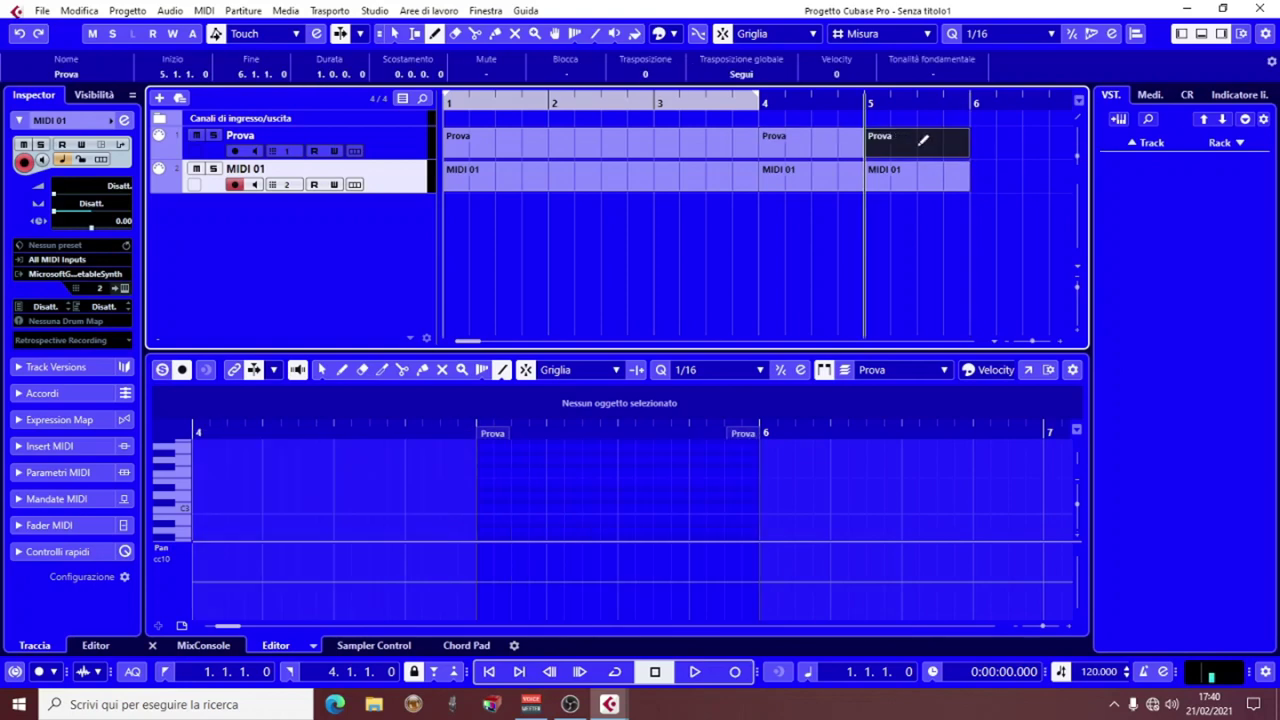
click(1000, 170)
click(1006, 132)
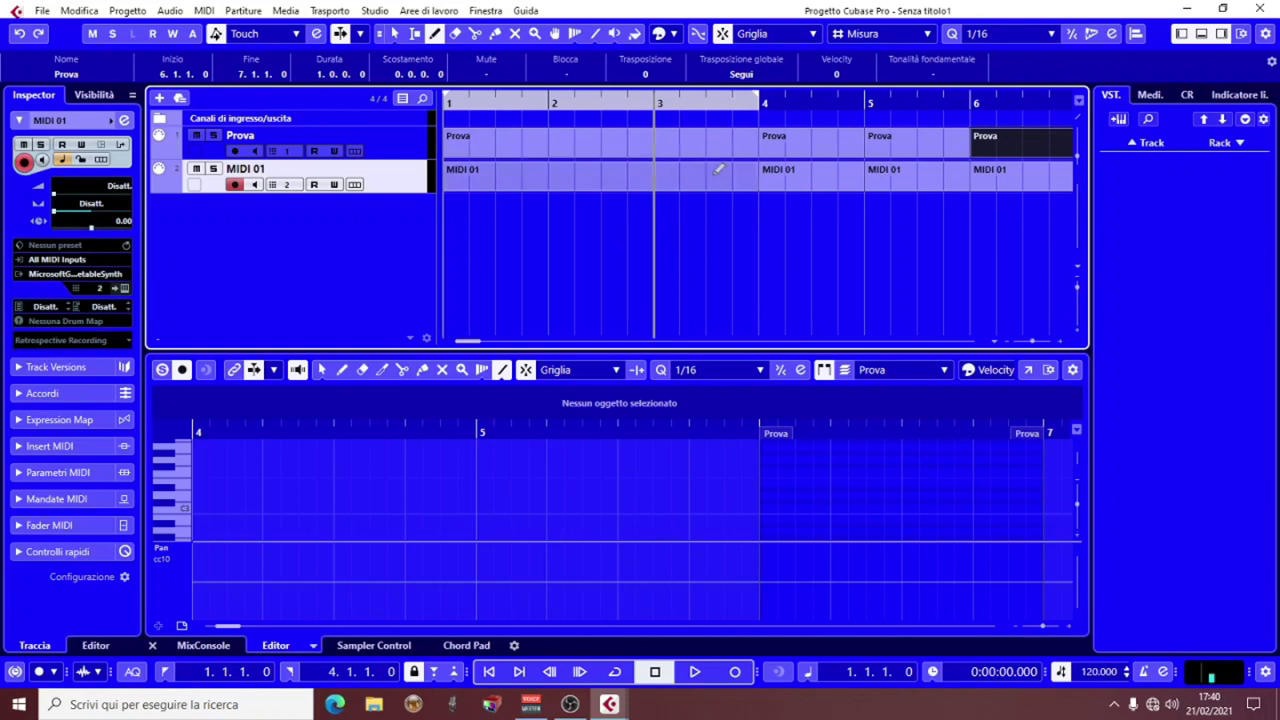
- Erase the bar 4 part on MIDI 01, then the bar 5 part and the bar 1–3 part on Prova
right_click(757, 230)
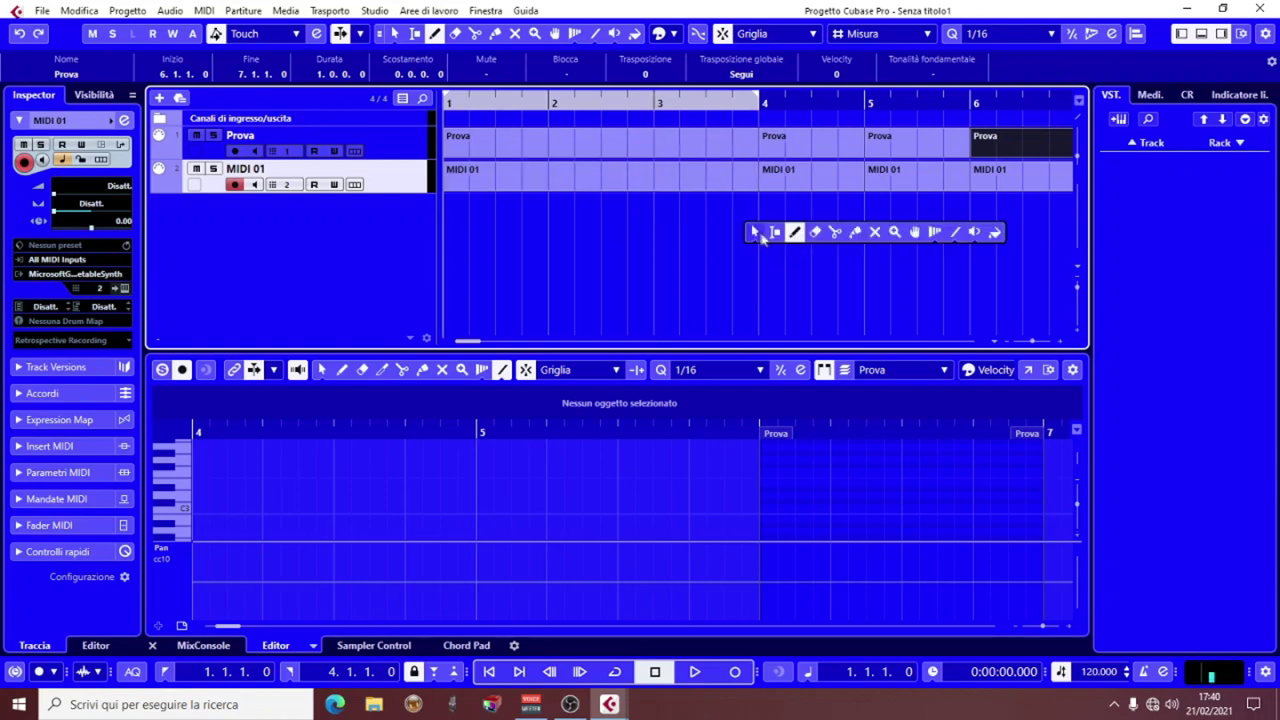
click(815, 232)
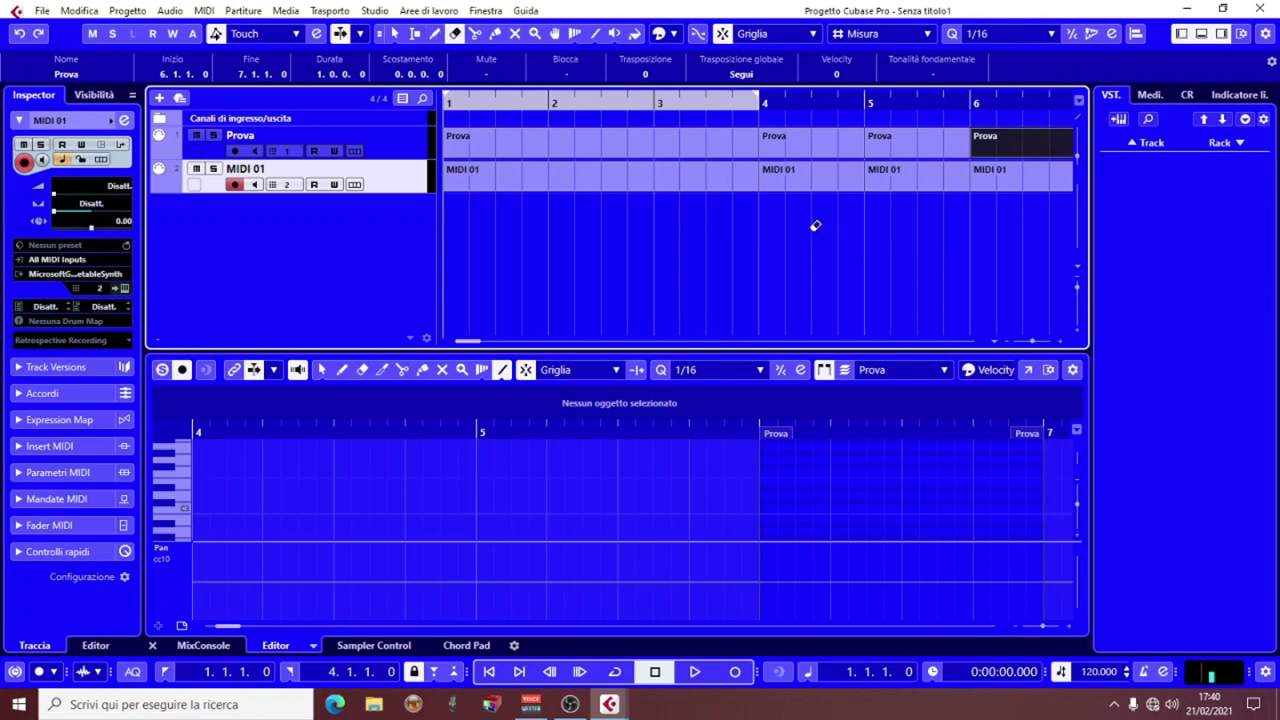
click(819, 171)
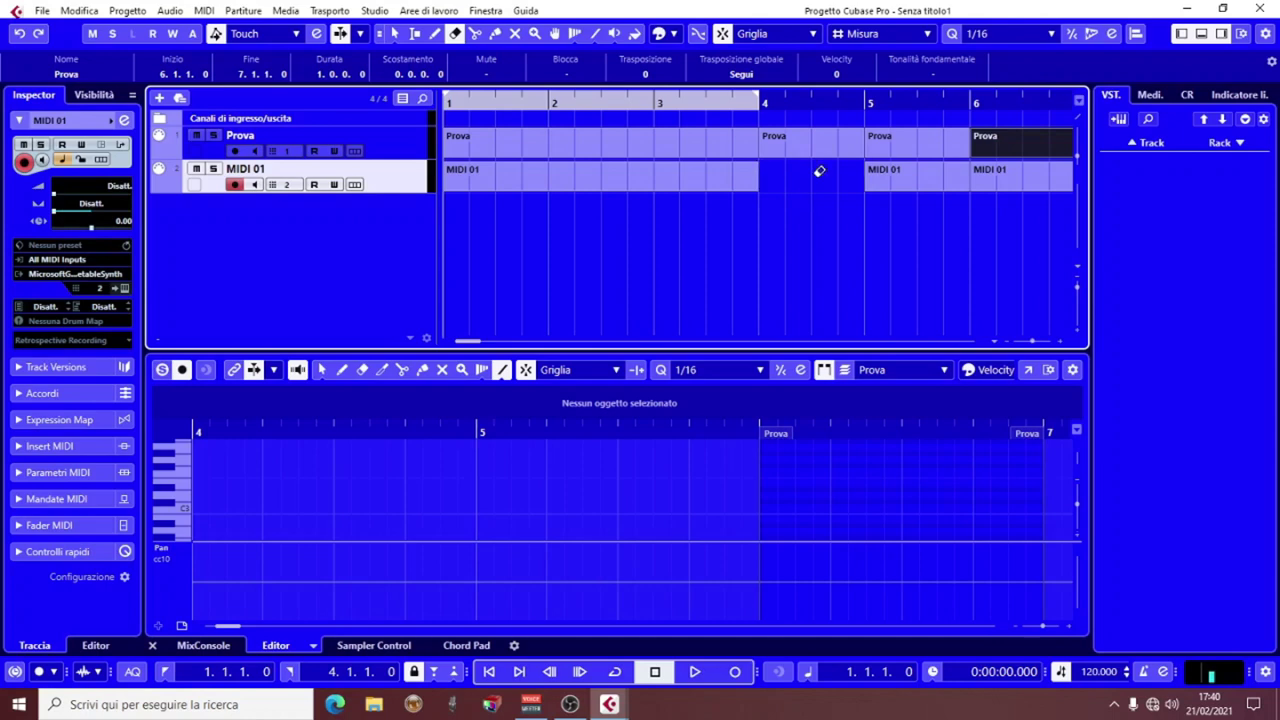
click(930, 133)
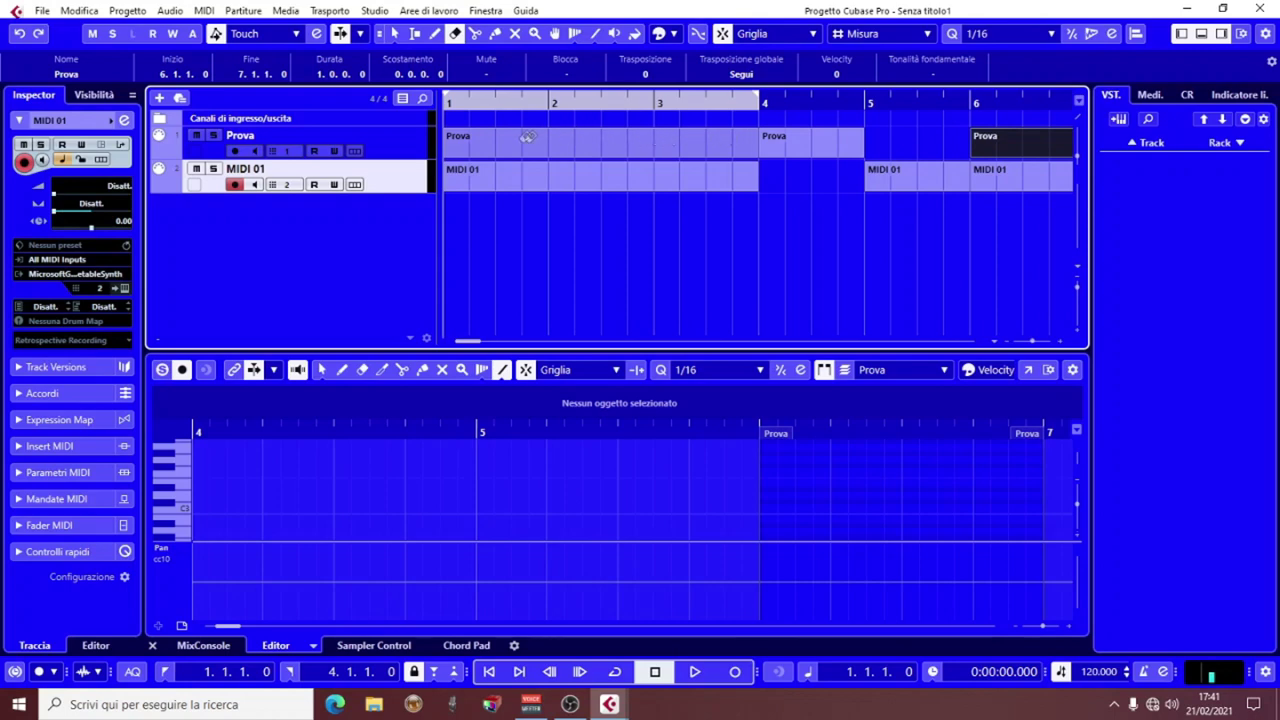
click(604, 138)
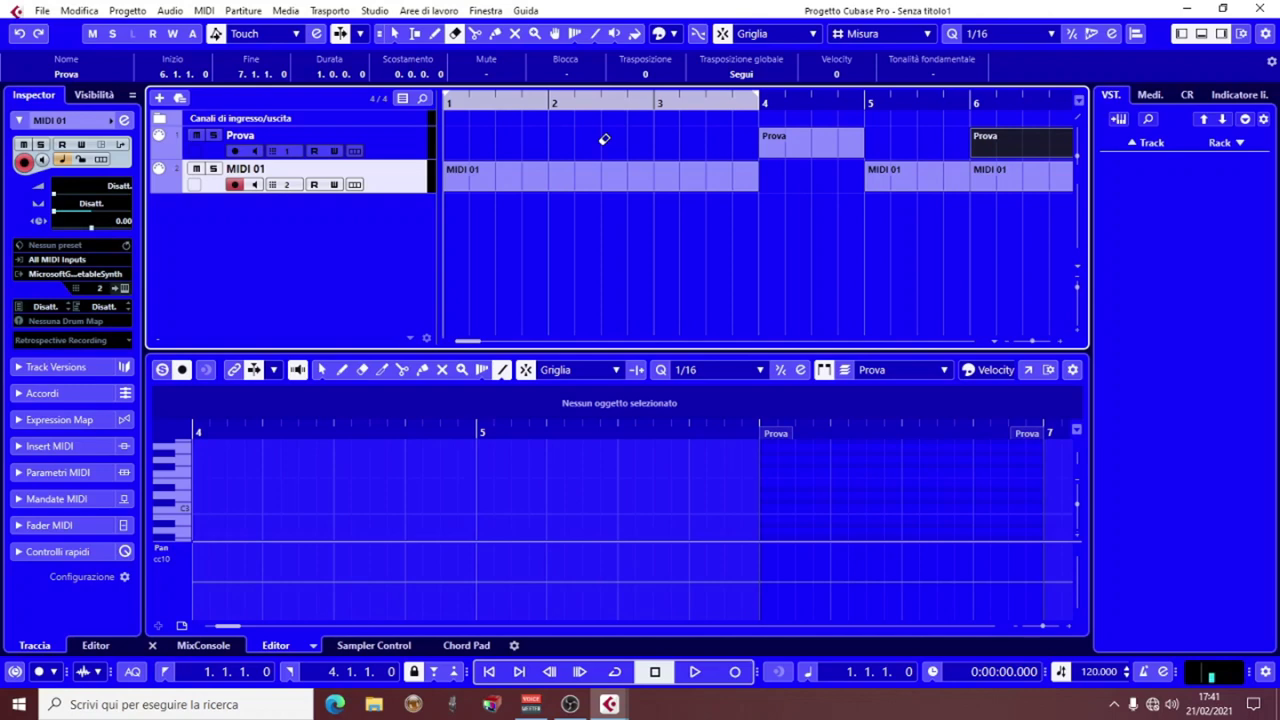
- Split the long MIDI 01 part at the start of bars 2 and 3
right_click(604, 138)
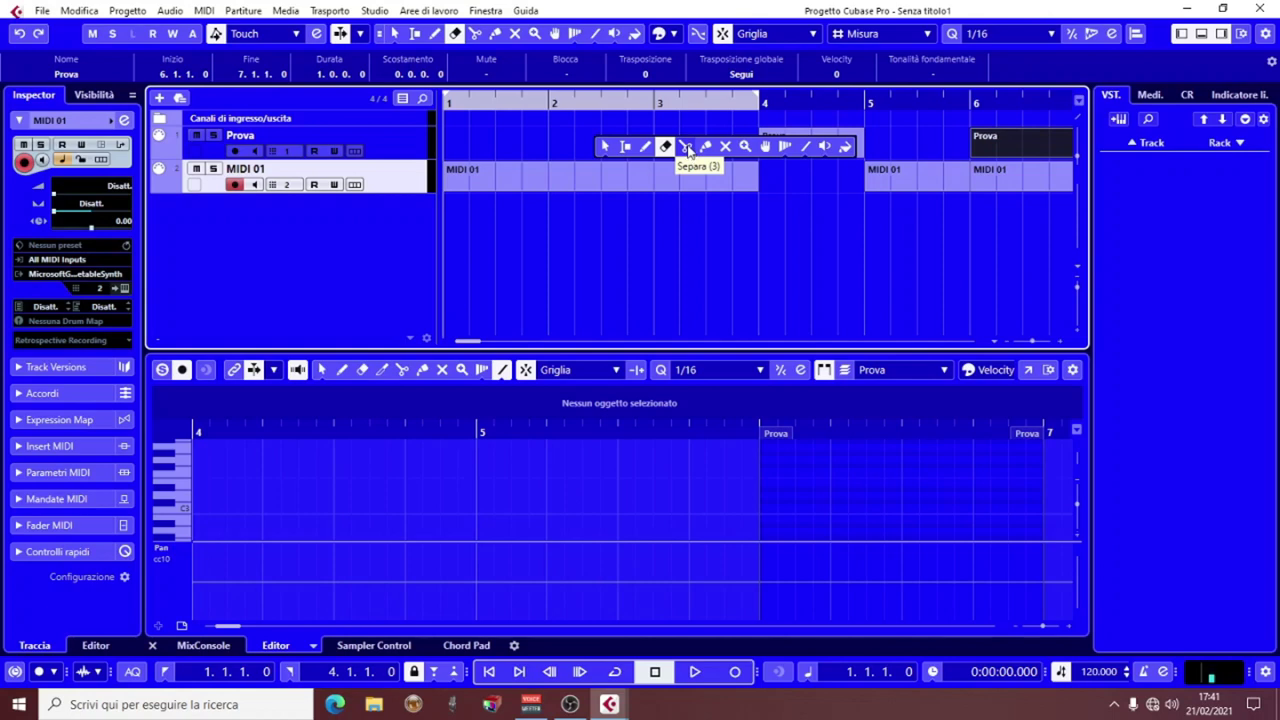
click(688, 150)
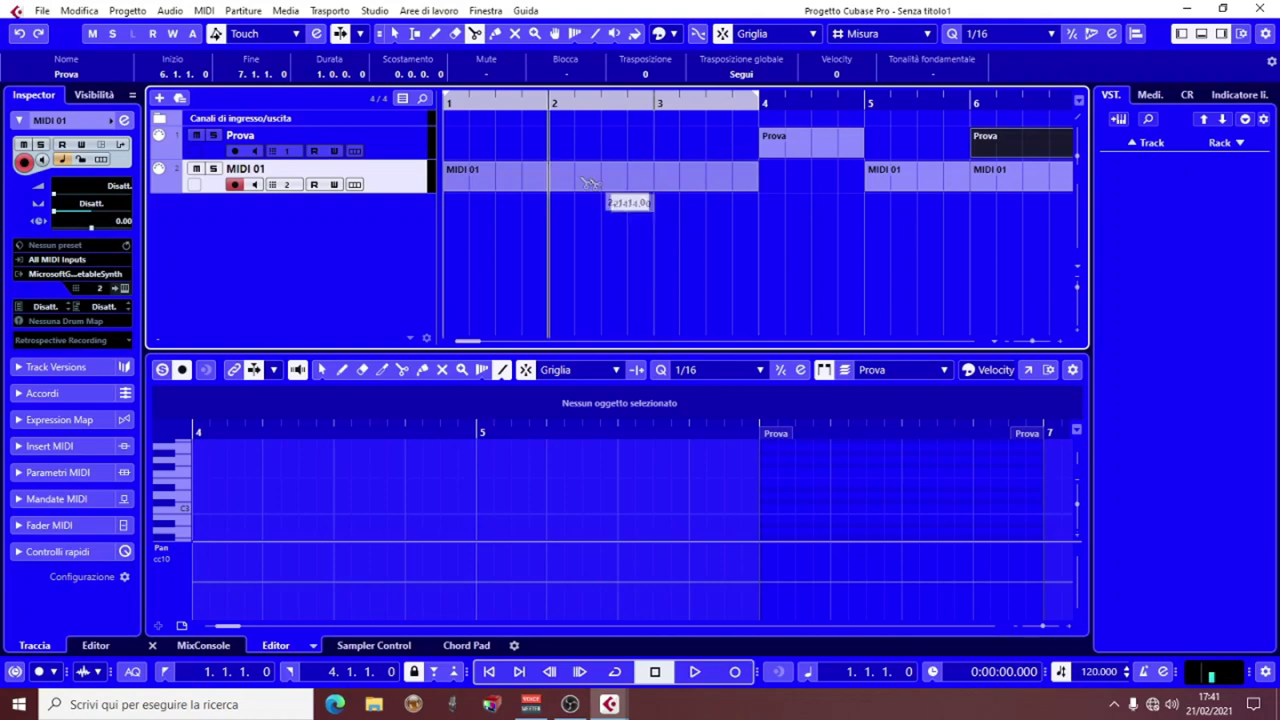
click(551, 186)
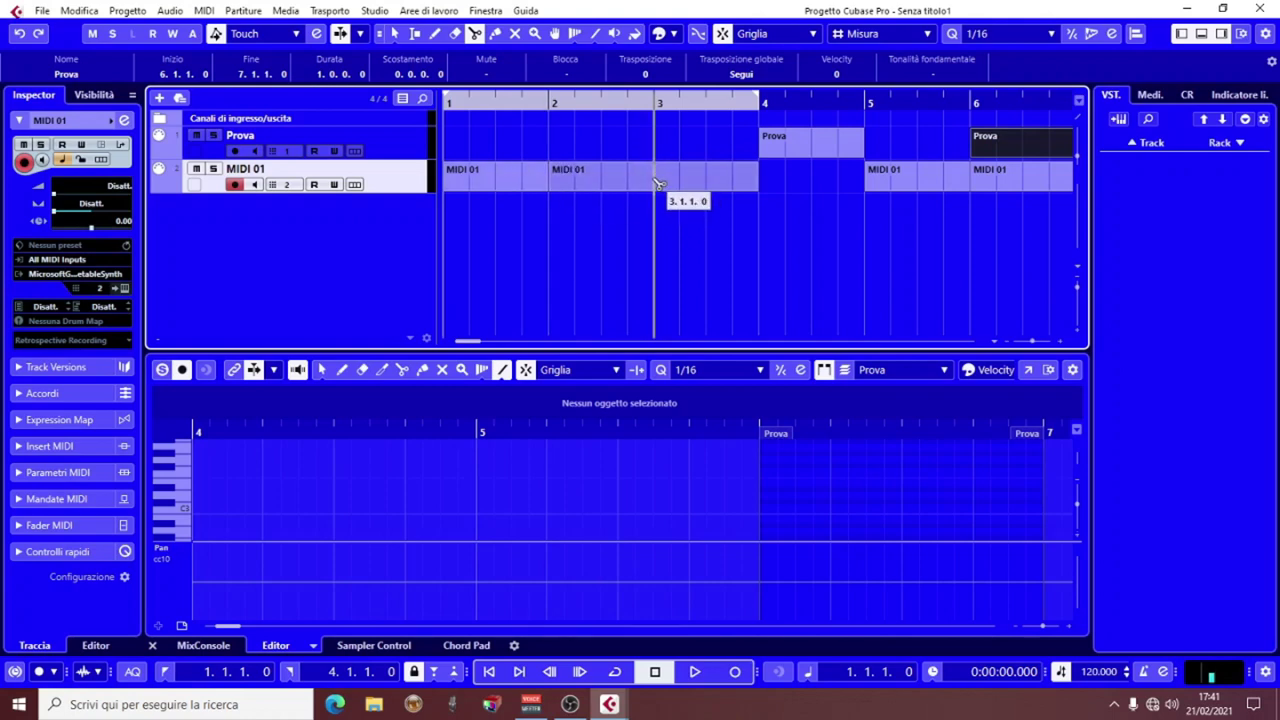
click(656, 182)
- Move the bar 2 part of MIDI 01 down onto a new track, then down again onto another new track
right_click(694, 222)
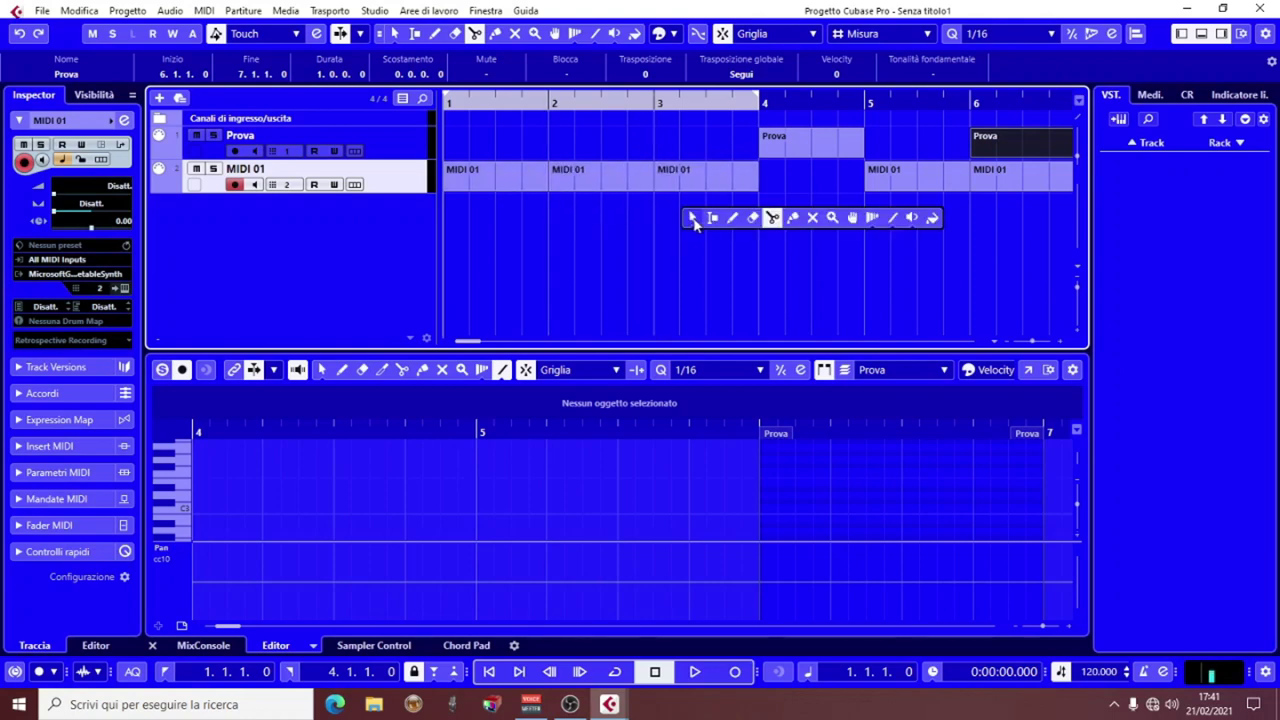
click(694, 218)
click(602, 176)
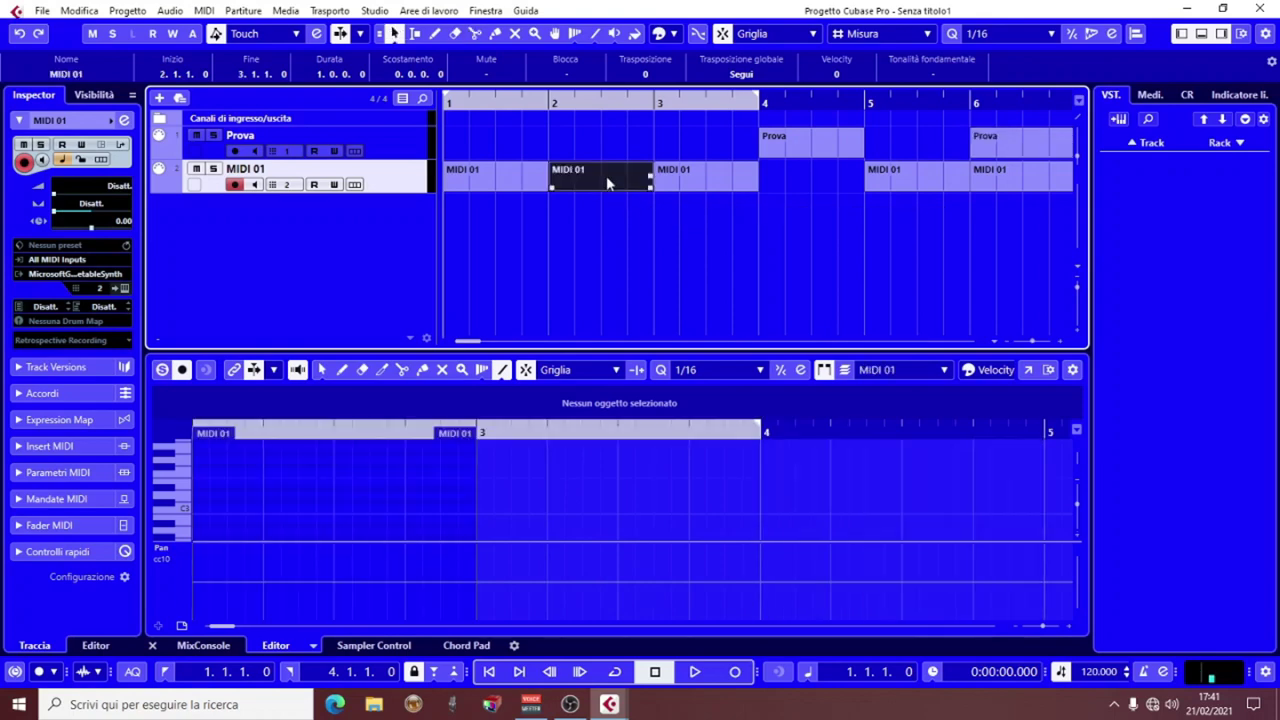
drag(605, 175, 597, 208)
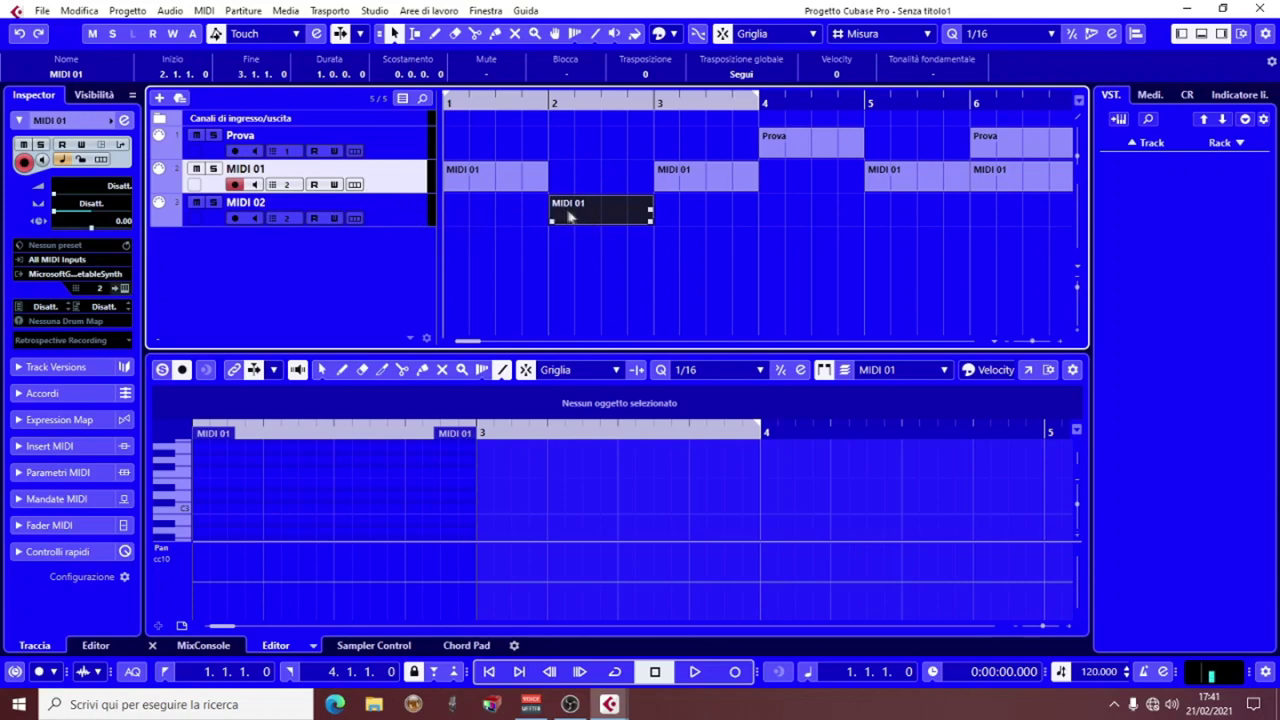
drag(596, 218, 593, 241)
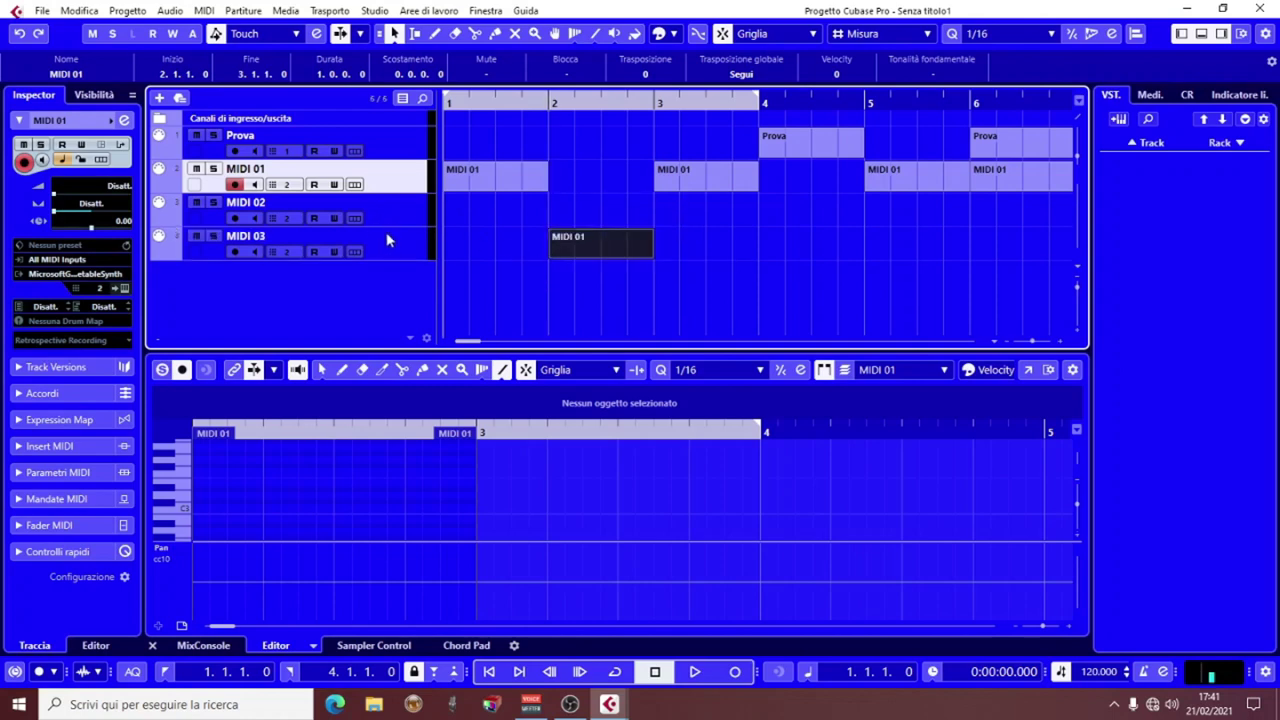
- Glue the MIDI 01 parts from bar 3 through bar 6 into one part and select it
right_click(598, 186)
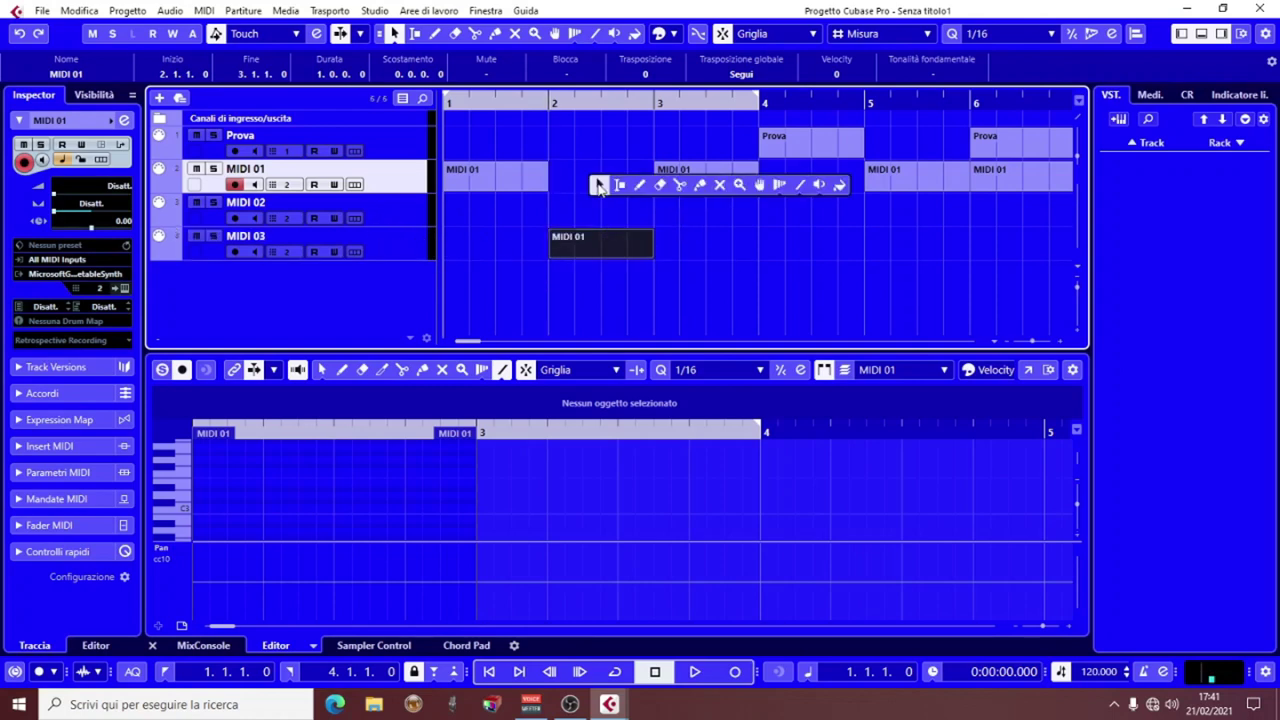
click(702, 186)
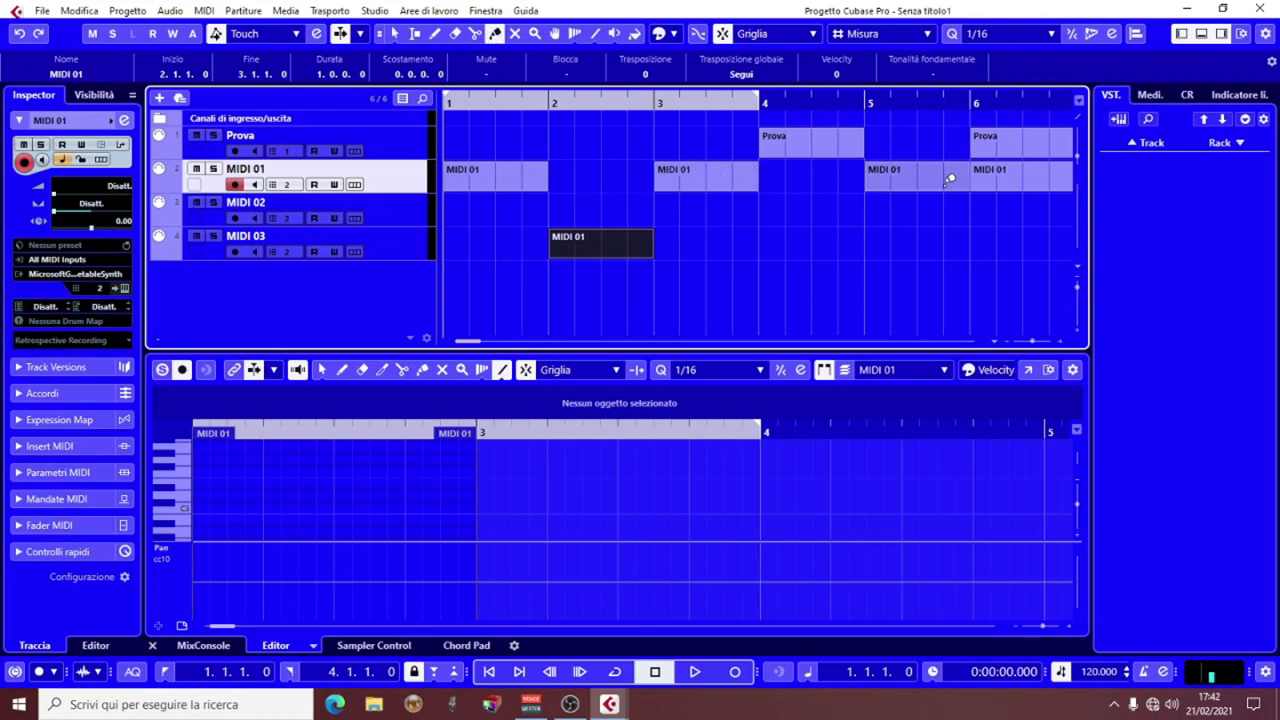
click(716, 170)
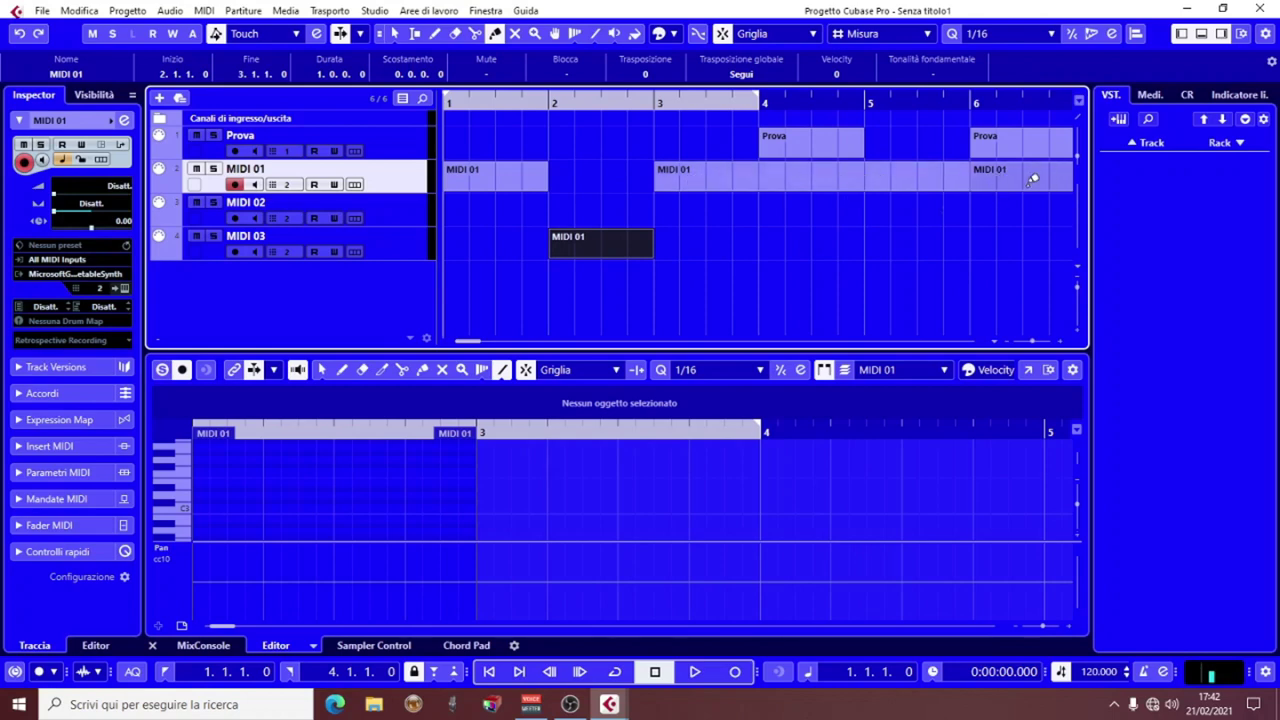
right_click(719, 172)
click(720, 178)
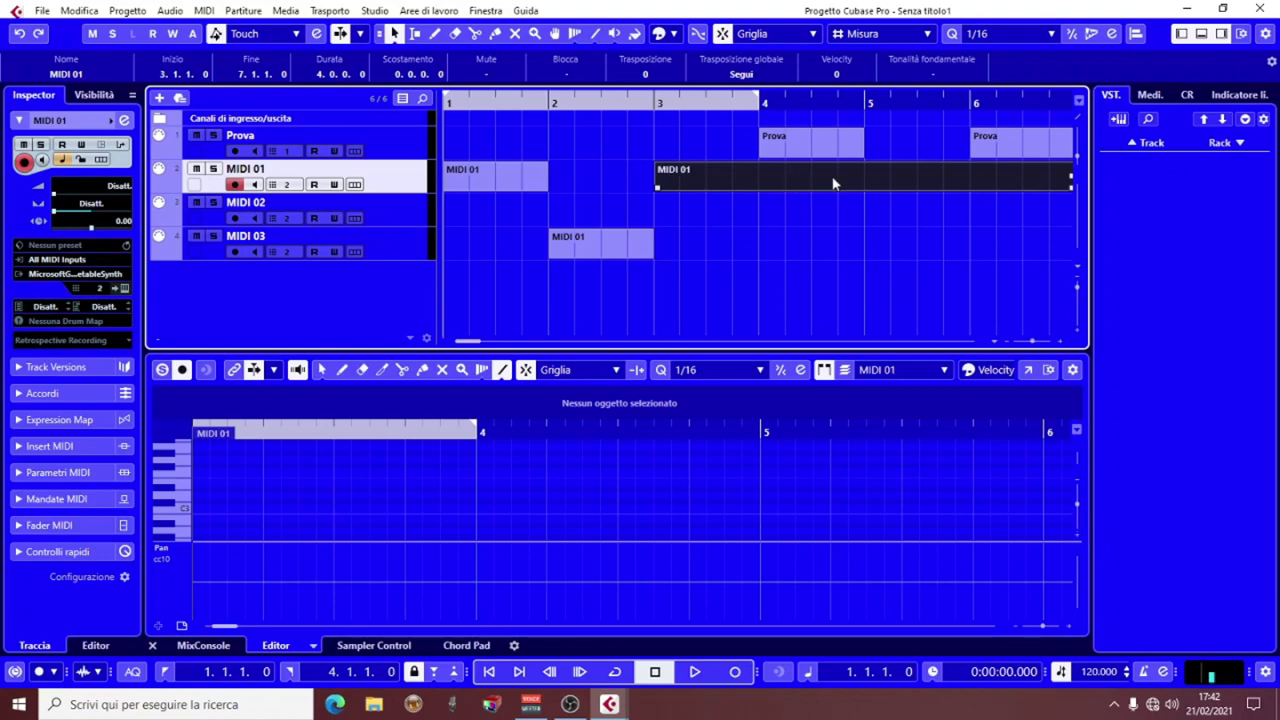
- Split the glued MIDI 01 part at the start of bars 4, 5 and 6
right_click(815, 179)
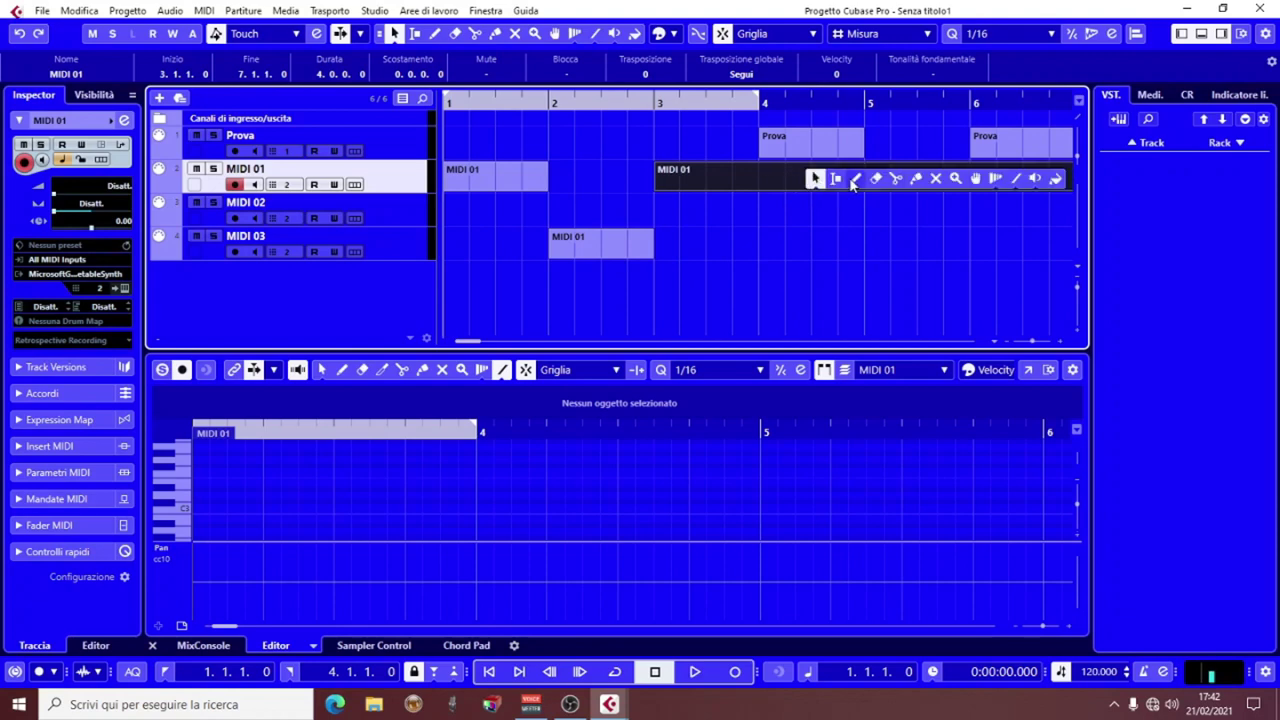
click(897, 180)
click(762, 185)
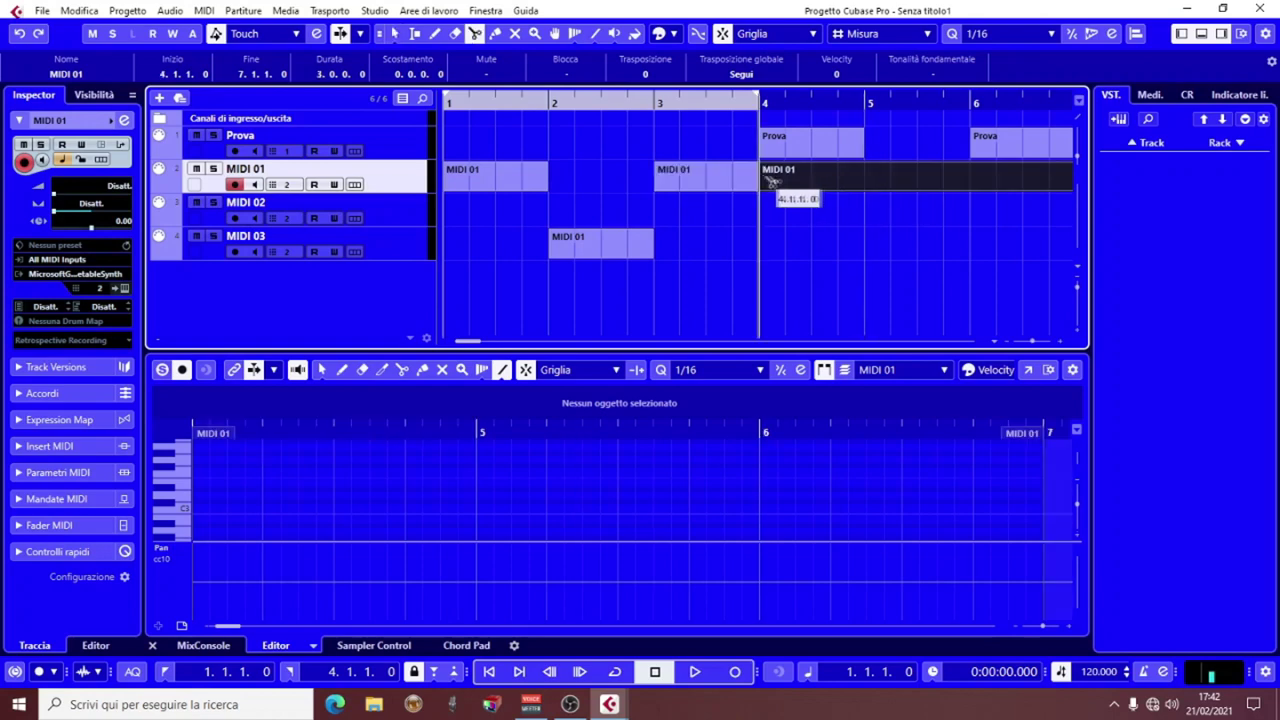
click(866, 188)
click(970, 181)
- Glue the four split one-bar parts on MIDI 01 back together, starting from the bar 3 part
right_click(828, 213)
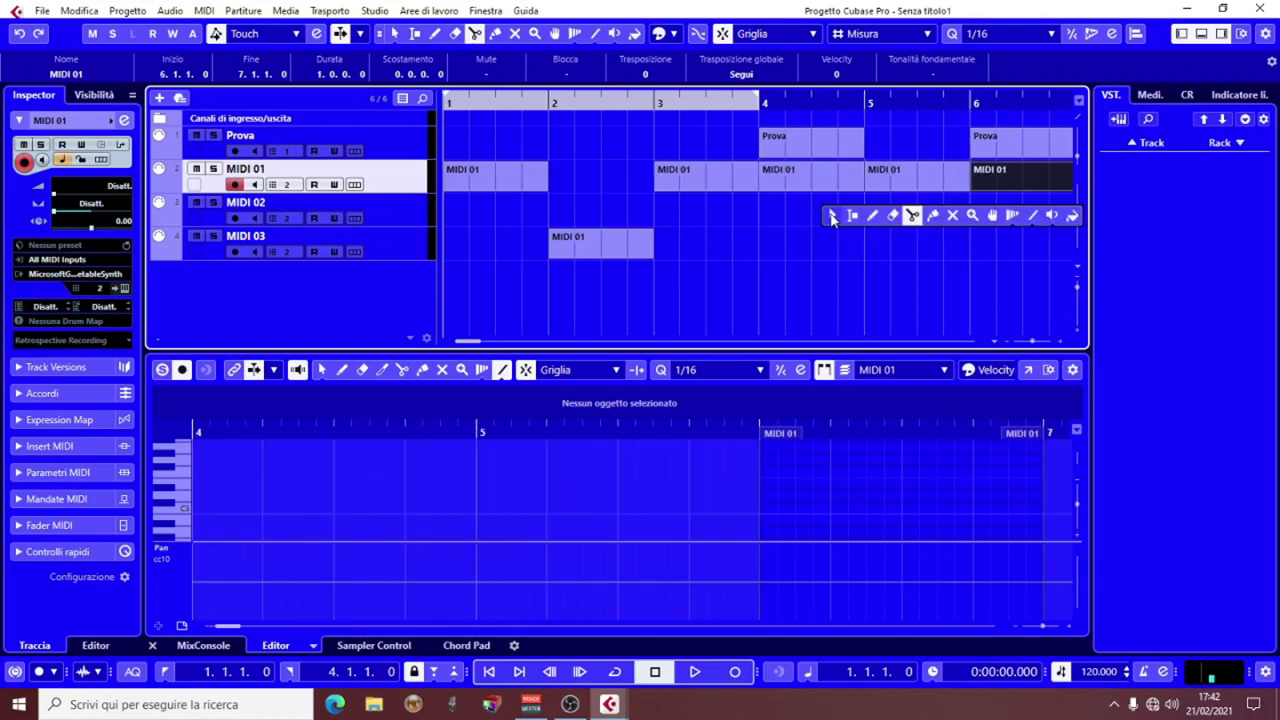
click(932, 214)
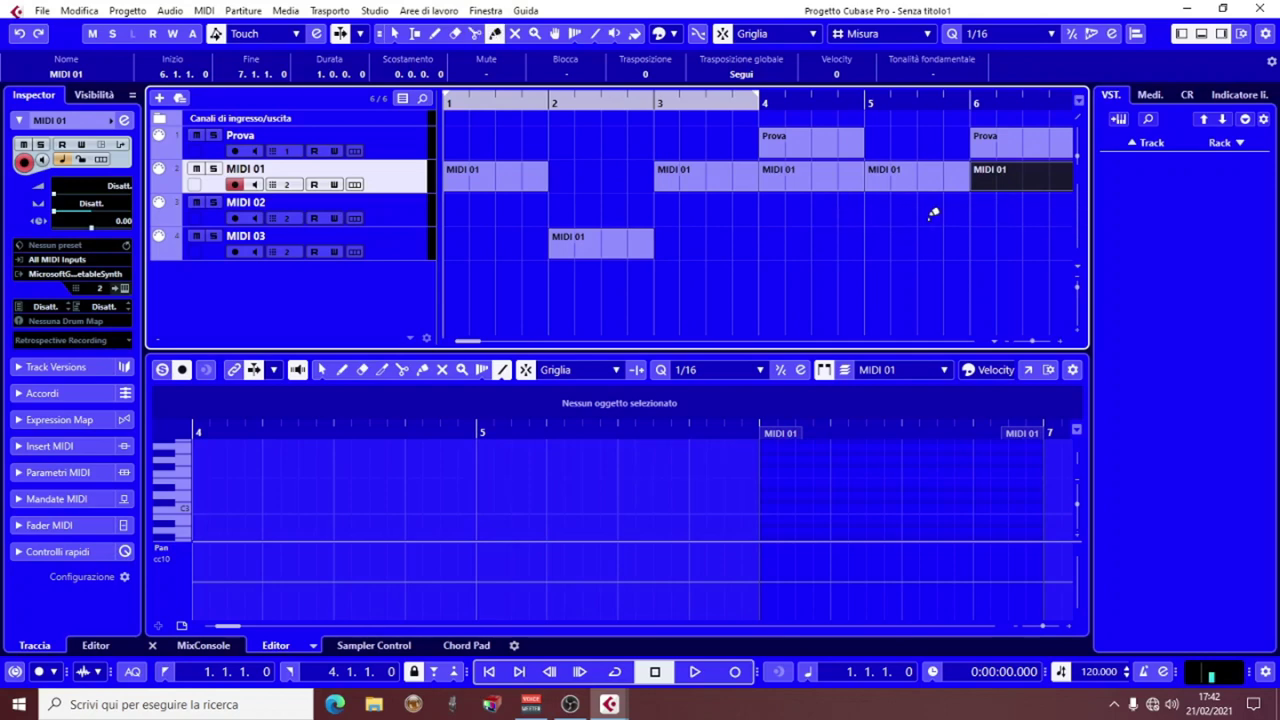
click(727, 170)
click(727, 170)
click(727, 170)
- Move the long part from bar 3 on MIDI 01 down to MIDI 02 and back to MIDI 01
right_click(727, 176)
click(725, 178)
drag(723, 171, 720, 206)
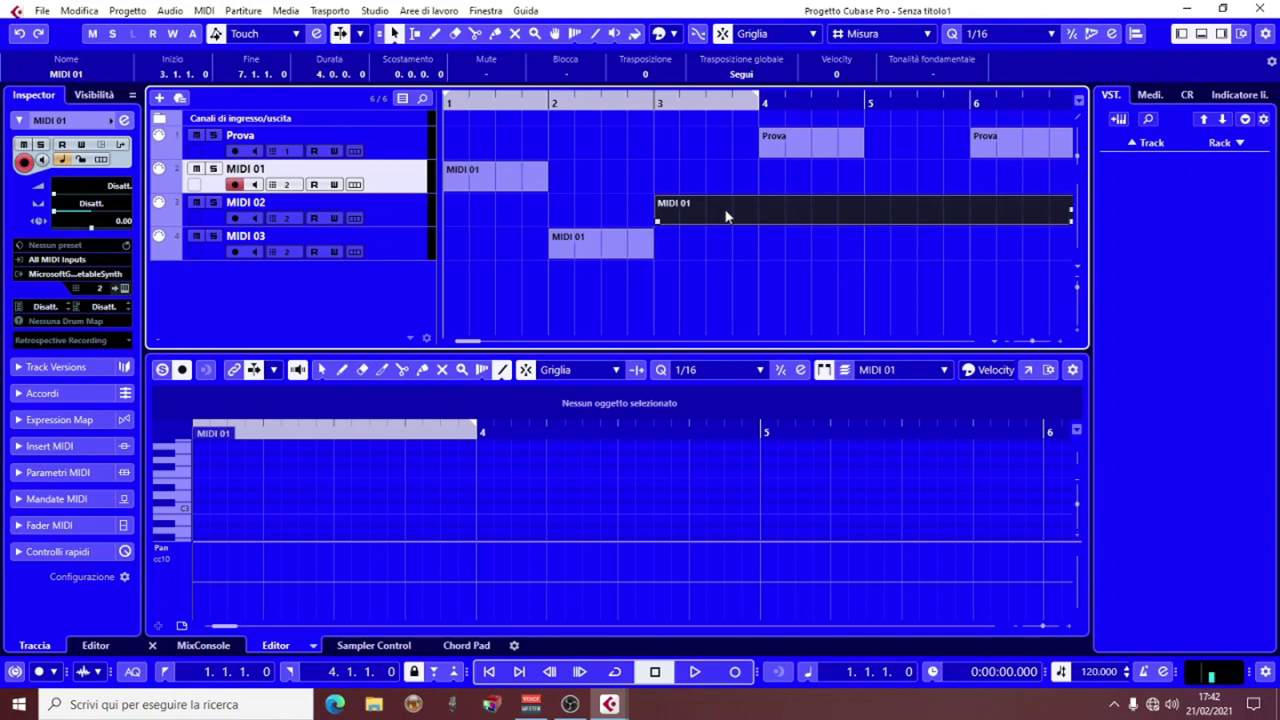
drag(733, 211, 724, 177)
- Mute the bar 2 part on MIDI 03 with the Mute tool, then return to Object Selection and clear the selection
right_click(724, 177)
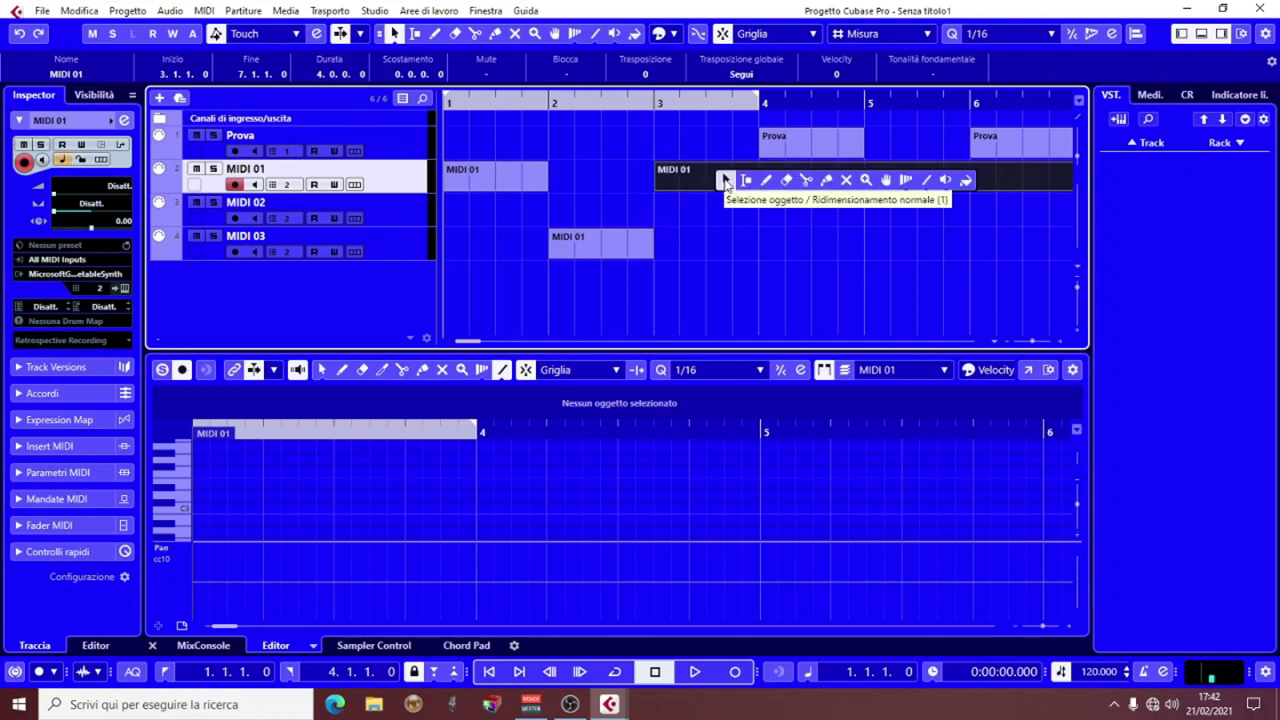
click(846, 181)
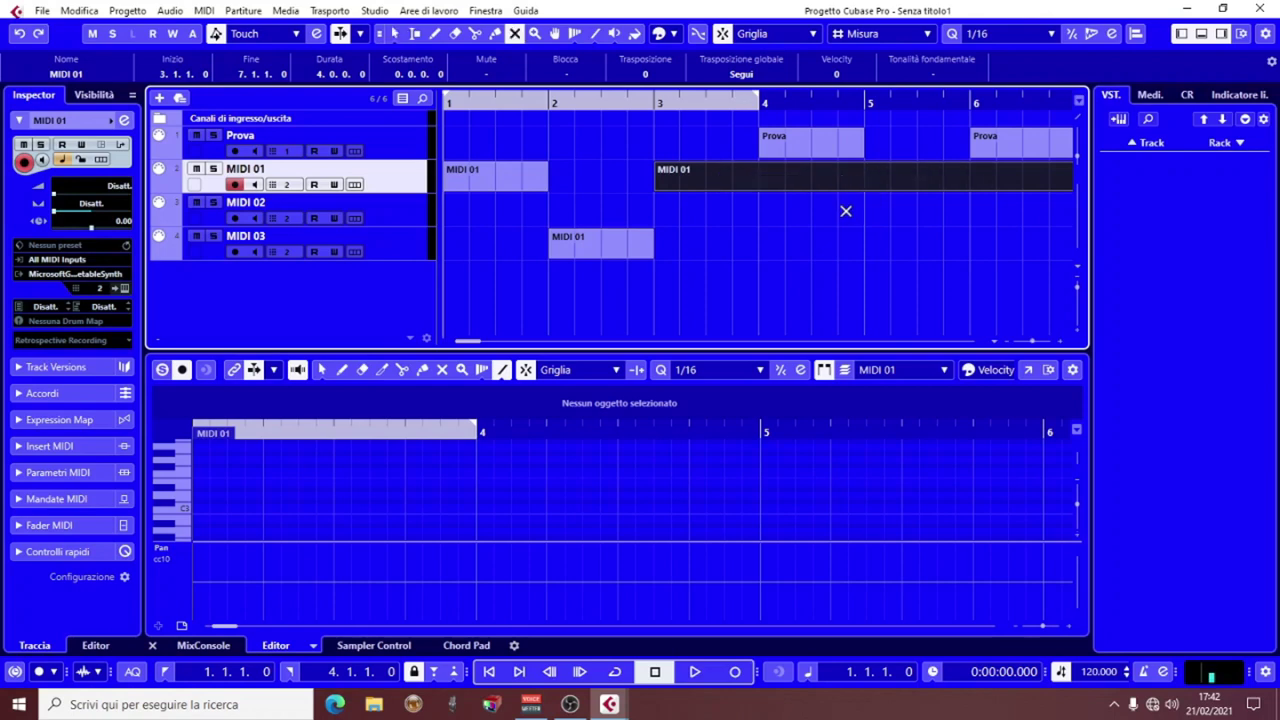
click(598, 243)
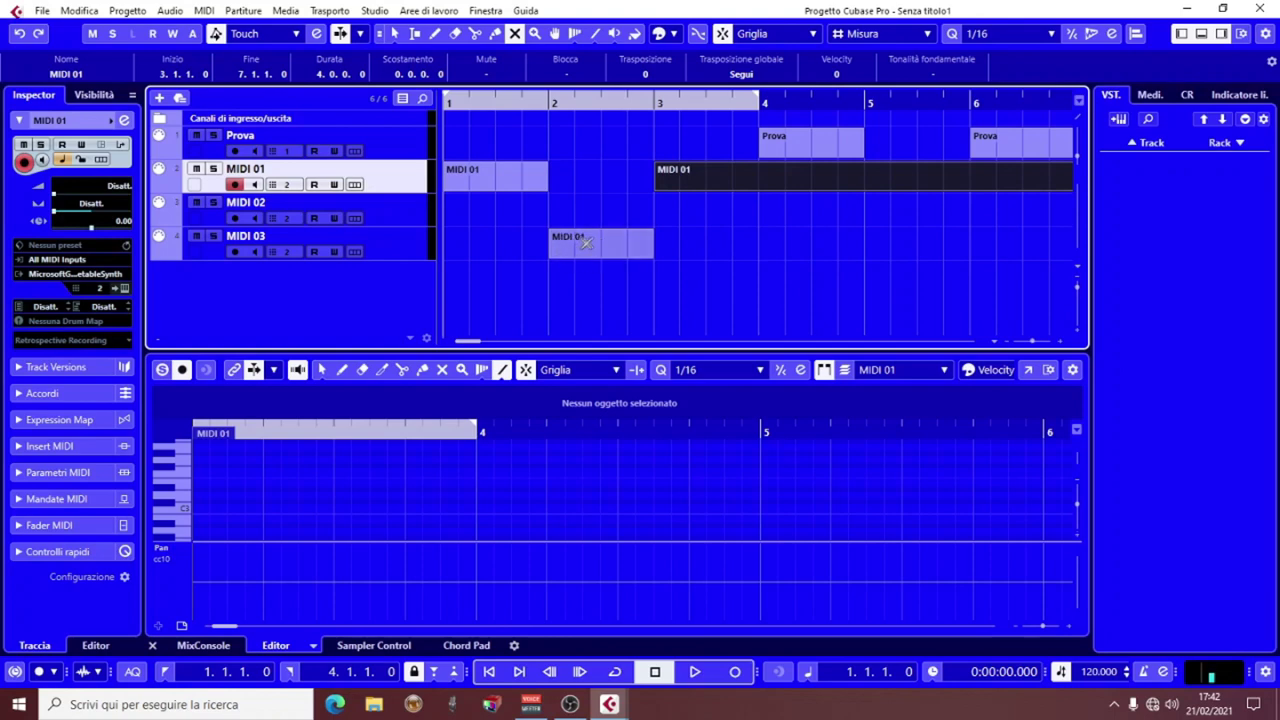
click(579, 242)
right_click(731, 240)
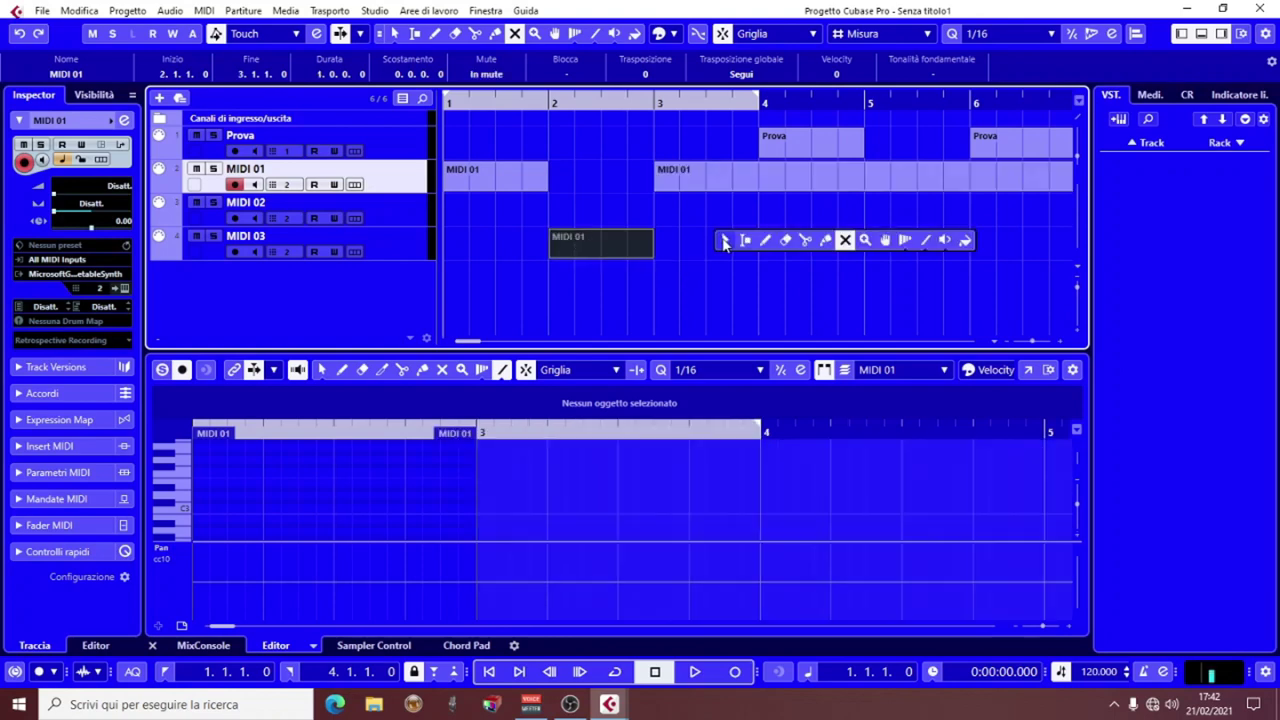
click(722, 240)
click(715, 240)
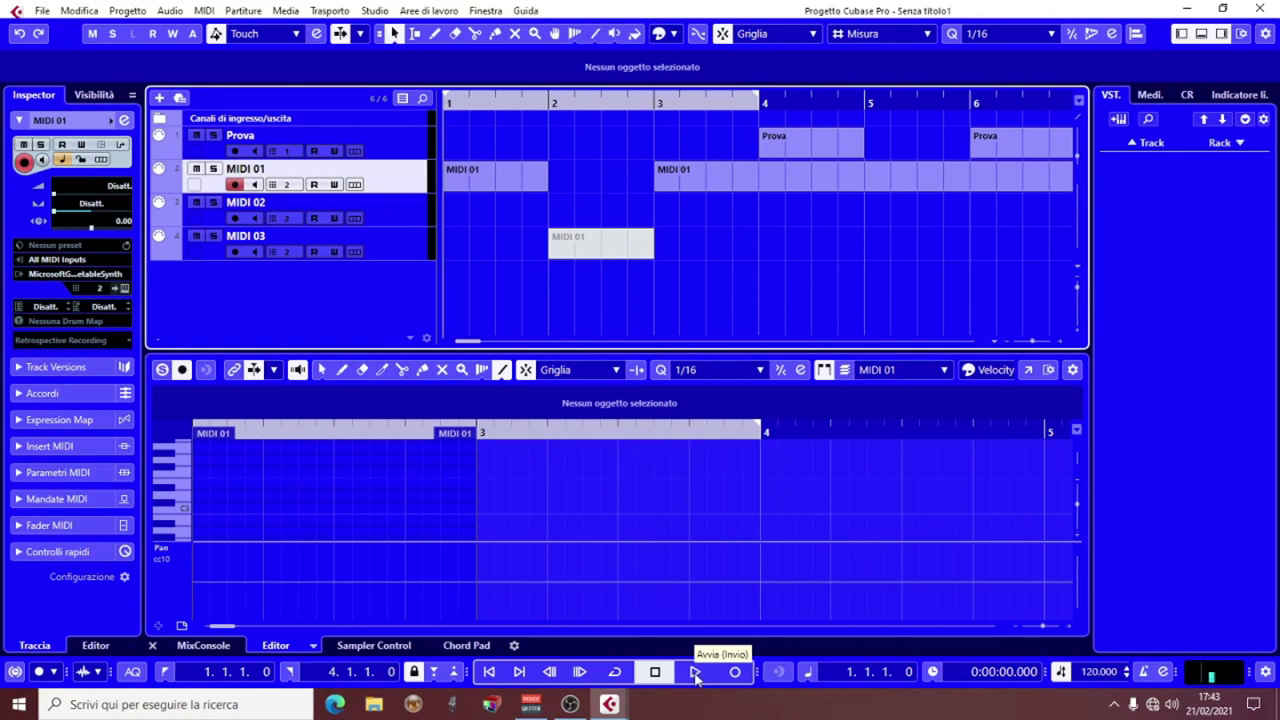
- Unmute the bar 2 part on MIDI 03, then return to Object Selection and clear the selection
right_click(589, 241)
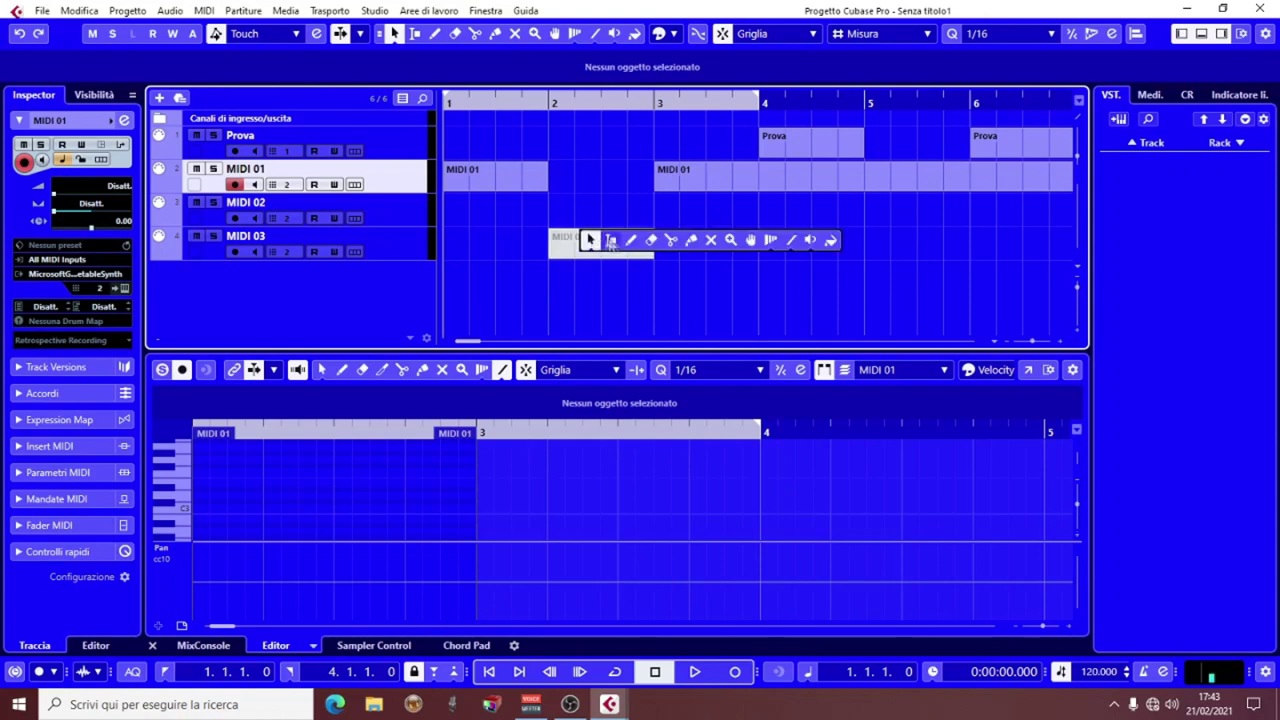
click(712, 241)
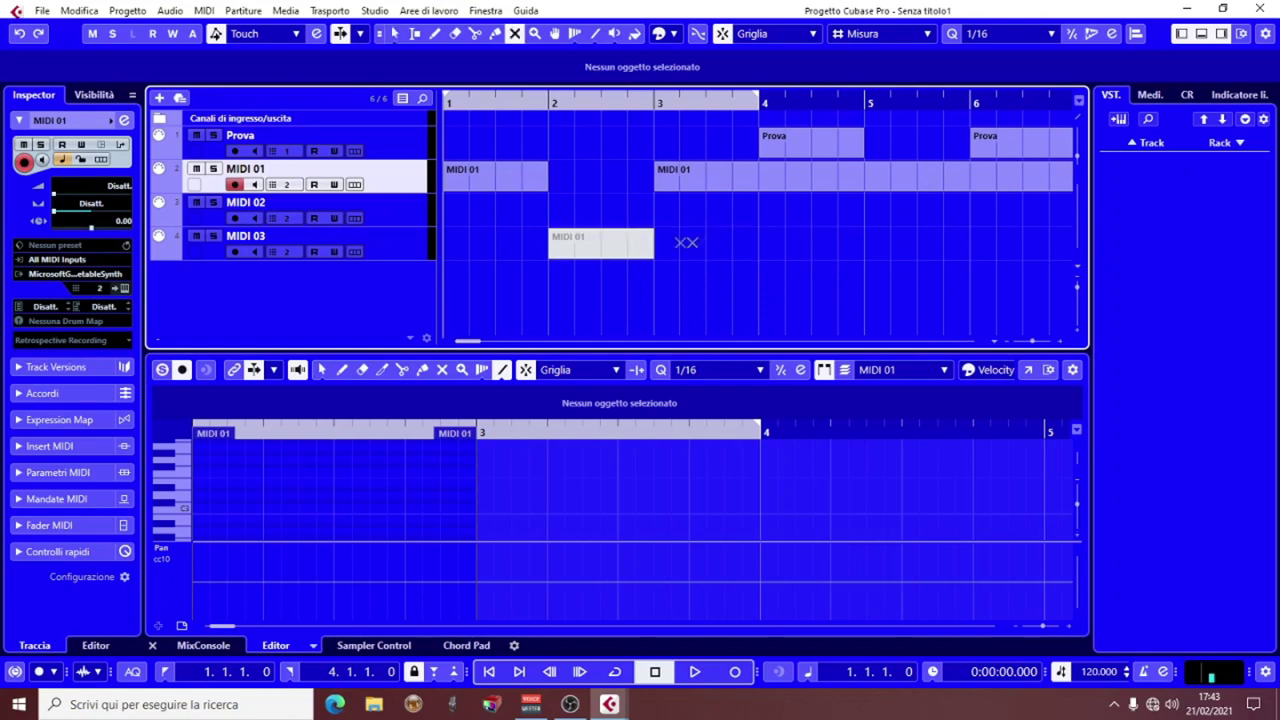
click(600, 243)
right_click(645, 248)
click(648, 249)
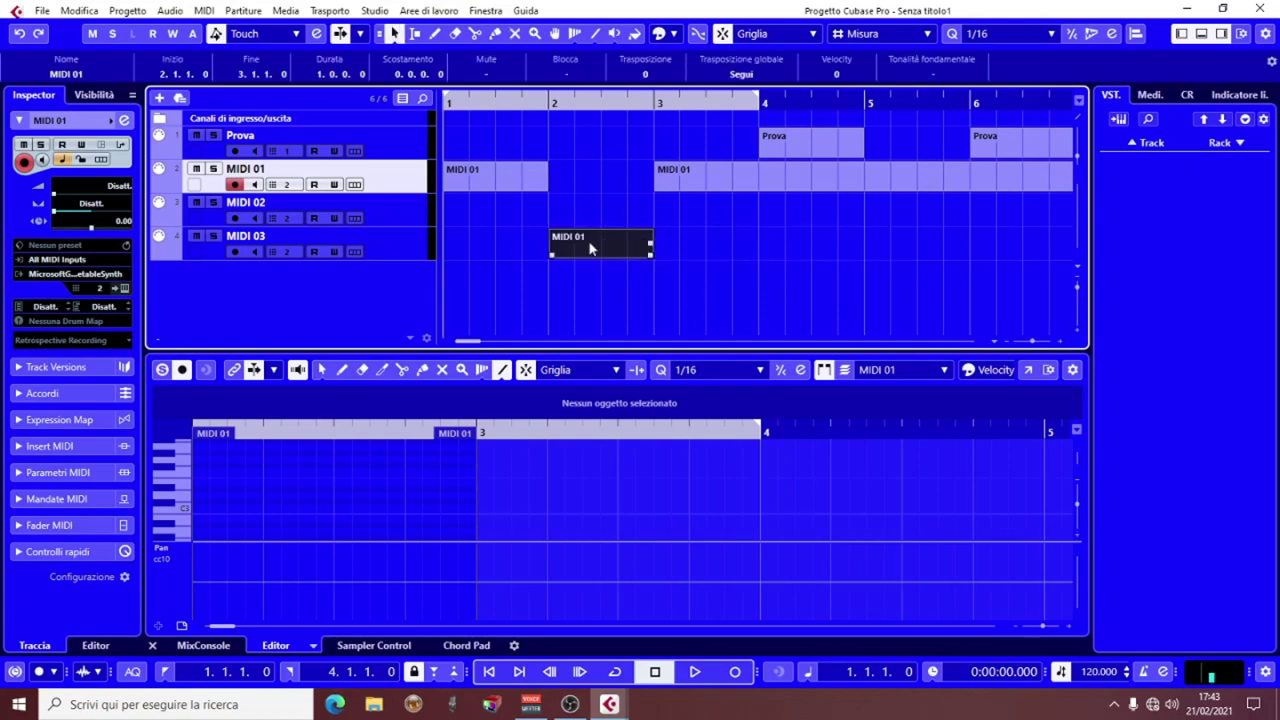
click(731, 237)
- Mute the long part from bar 3 on MIDI 01 and the bar 4 and bar 6 parts on Prova, then return to Object Selection
right_click(716, 251)
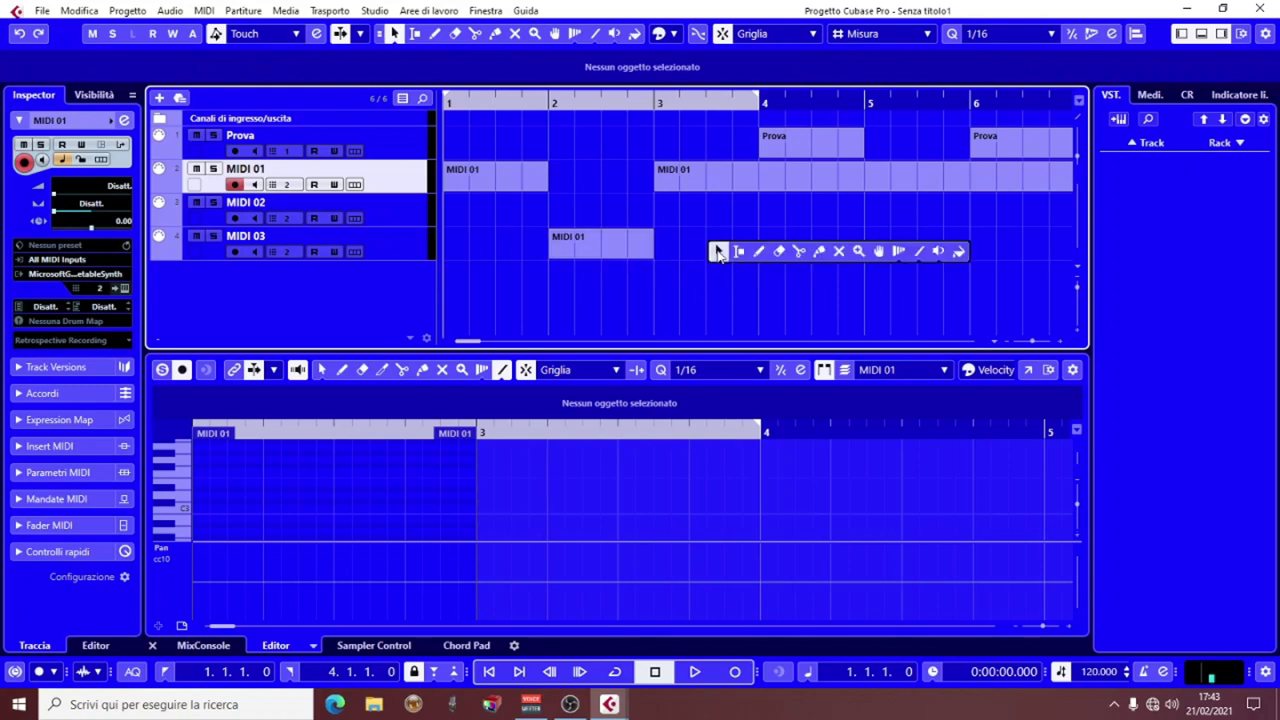
click(838, 252)
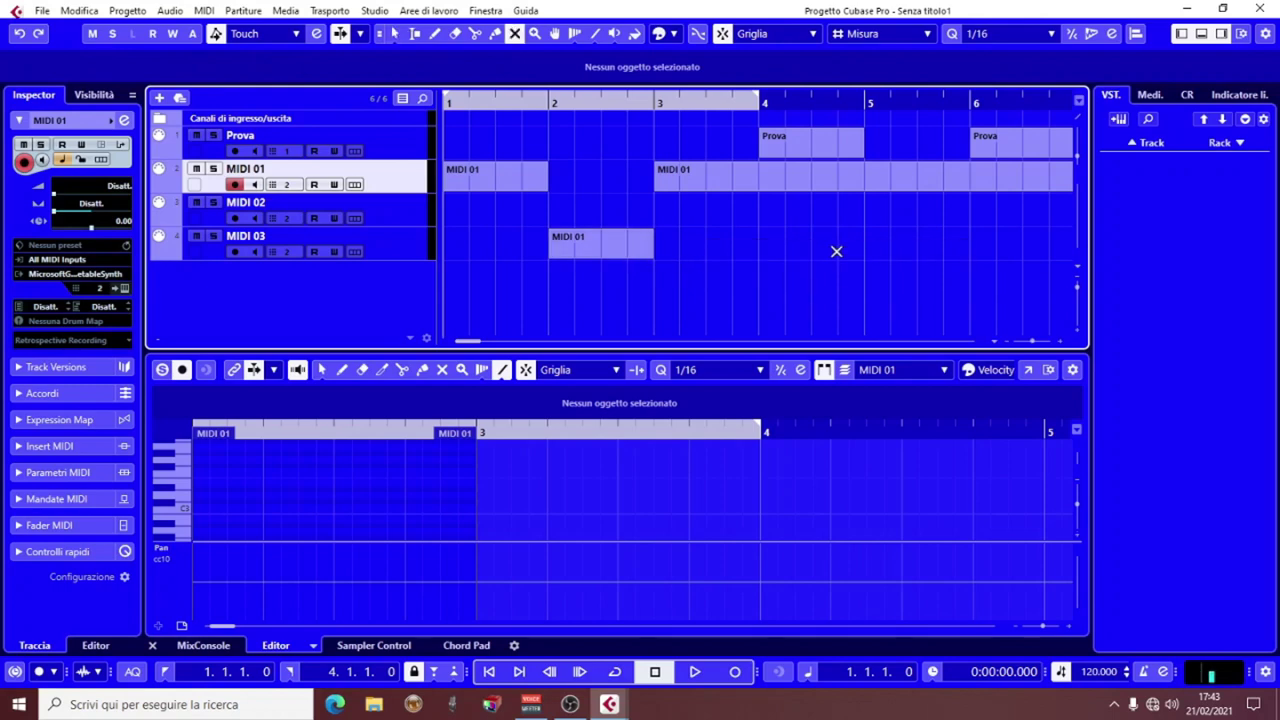
click(776, 171)
click(790, 145)
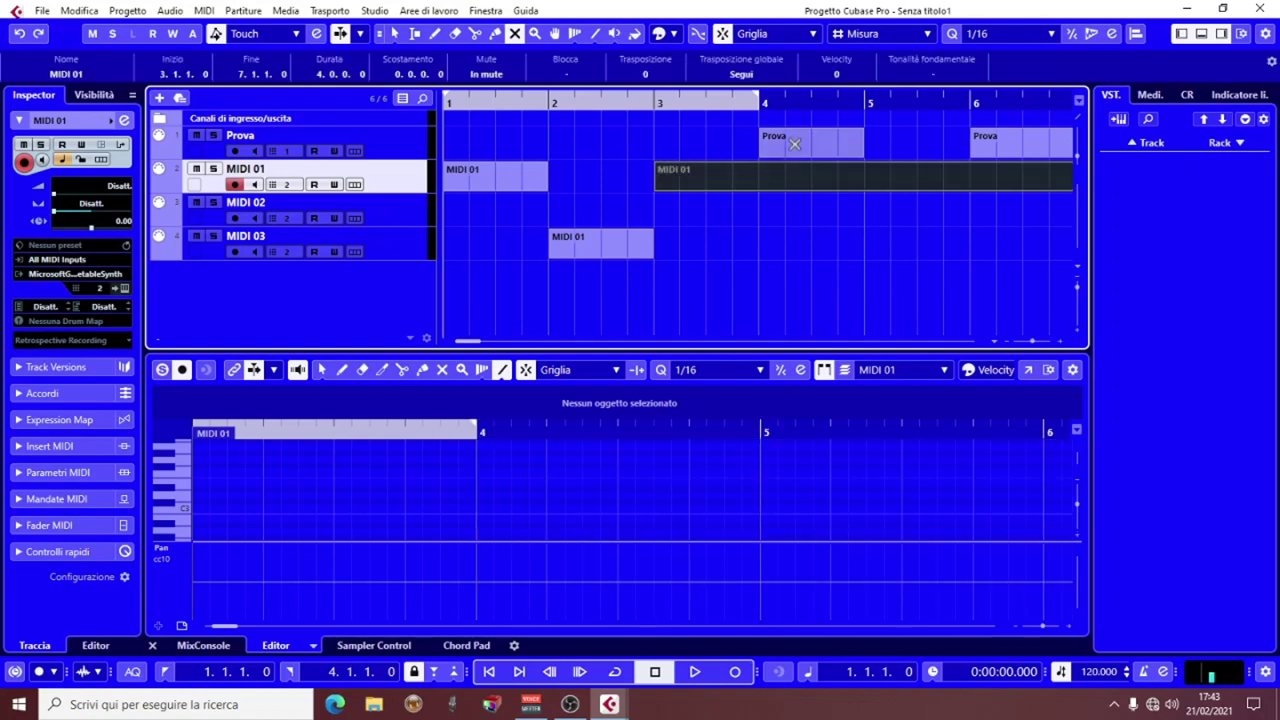
click(988, 136)
right_click(766, 240)
click(772, 241)
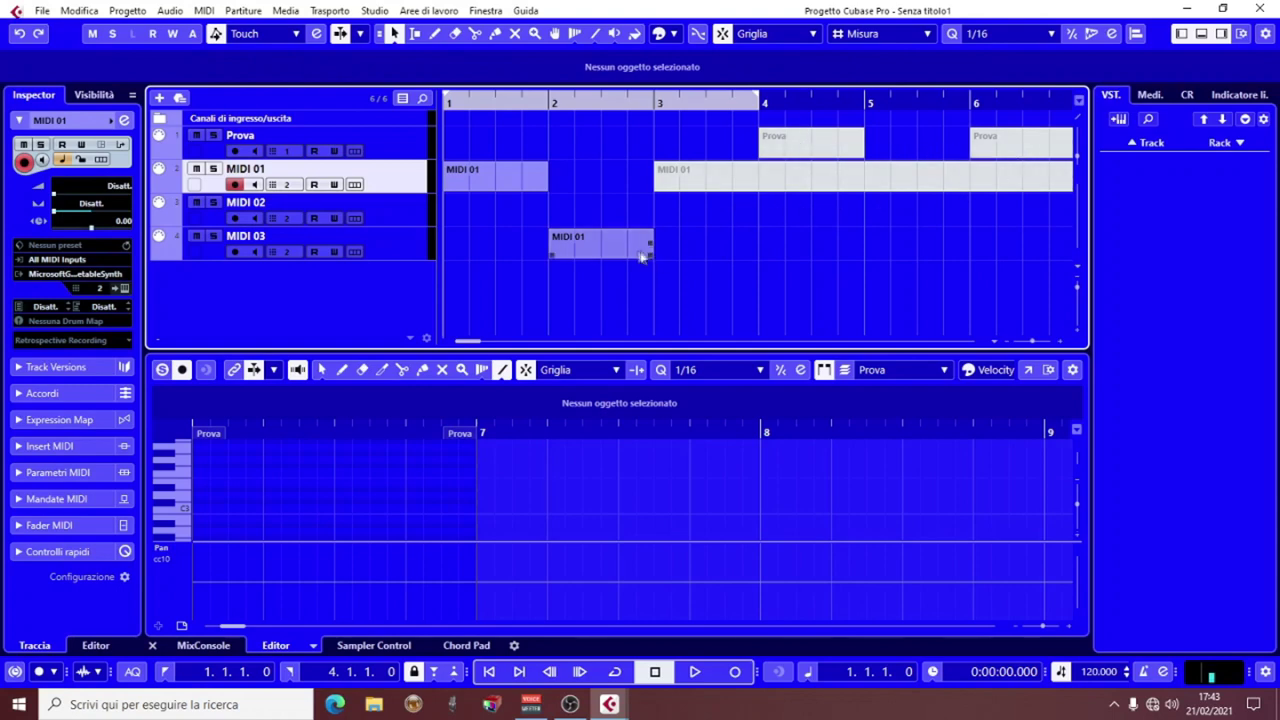
- Unmute the long part from bar 3 on MIDI 01 and the bar 4 and bar 6 parts on Prova with the Mute tool
click(601, 239)
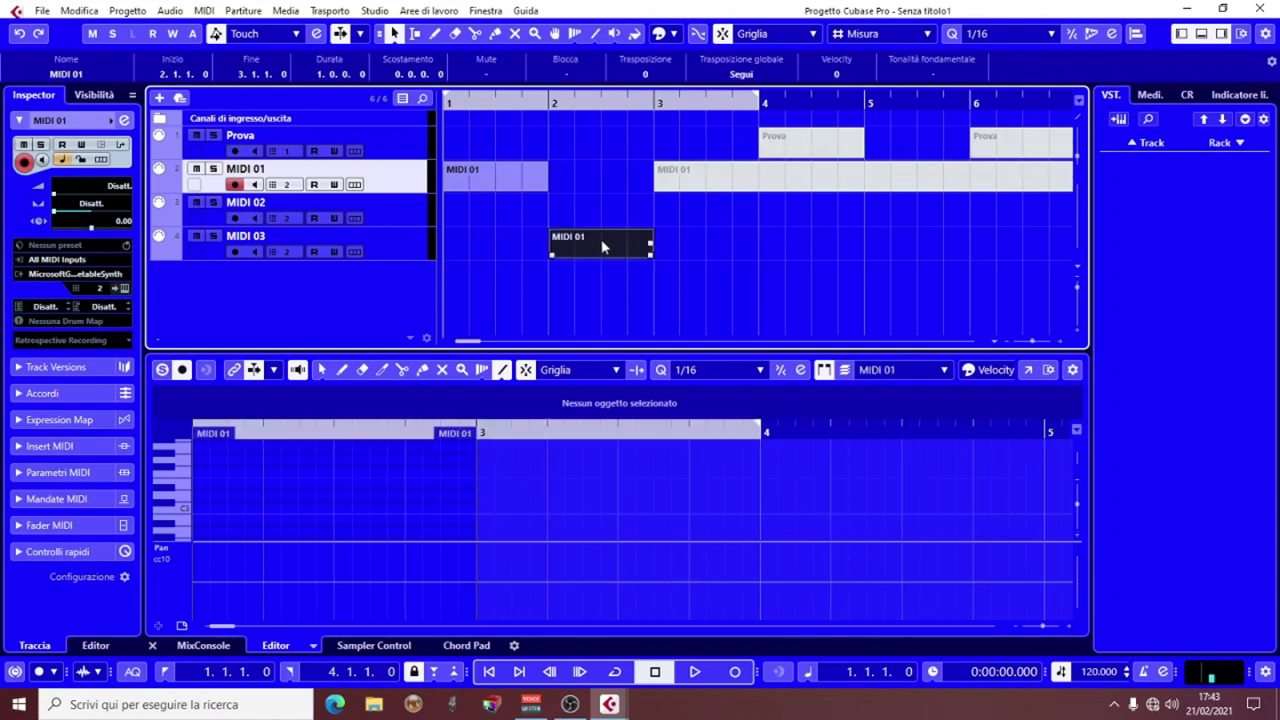
click(478, 176)
right_click(735, 212)
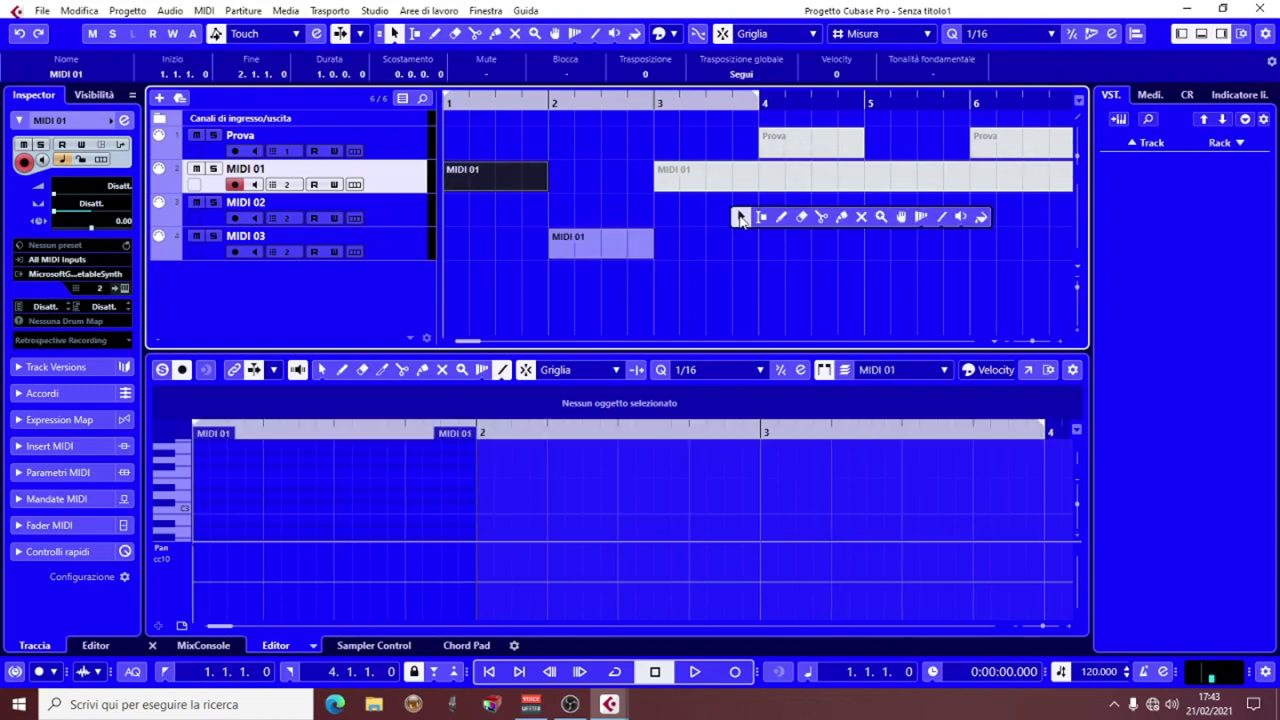
click(858, 217)
click(775, 178)
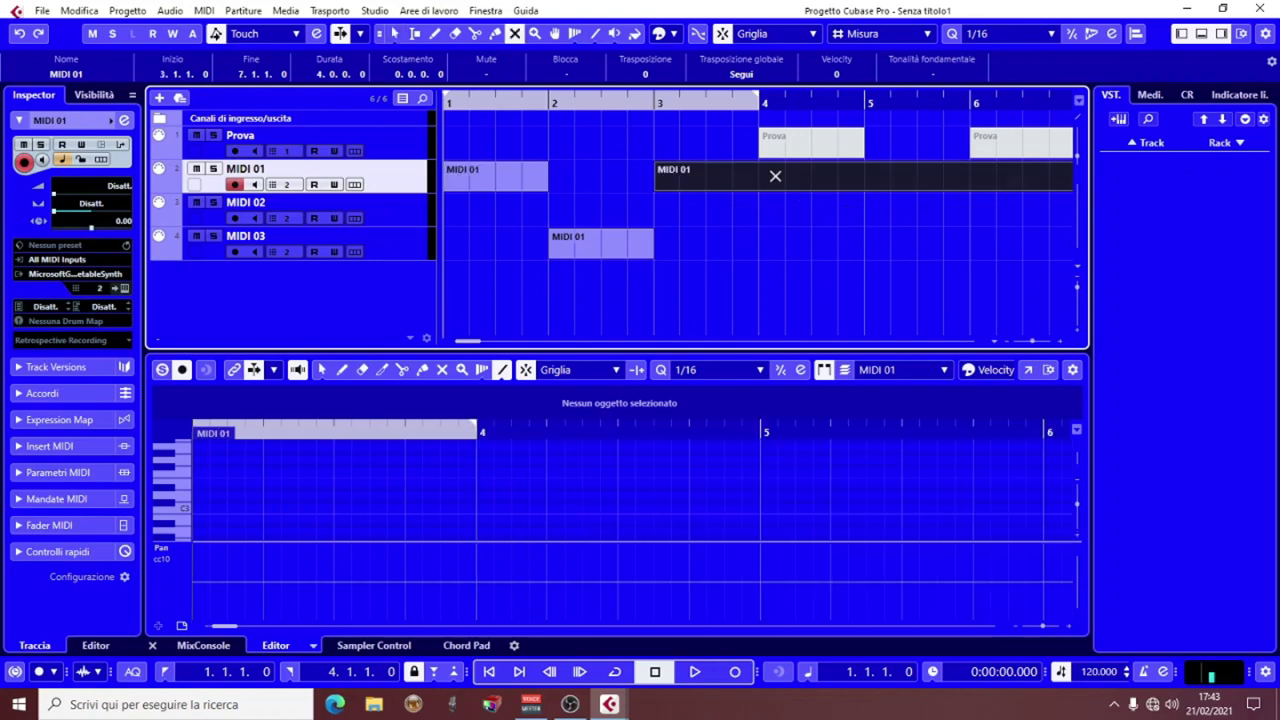
click(818, 141)
click(1000, 140)
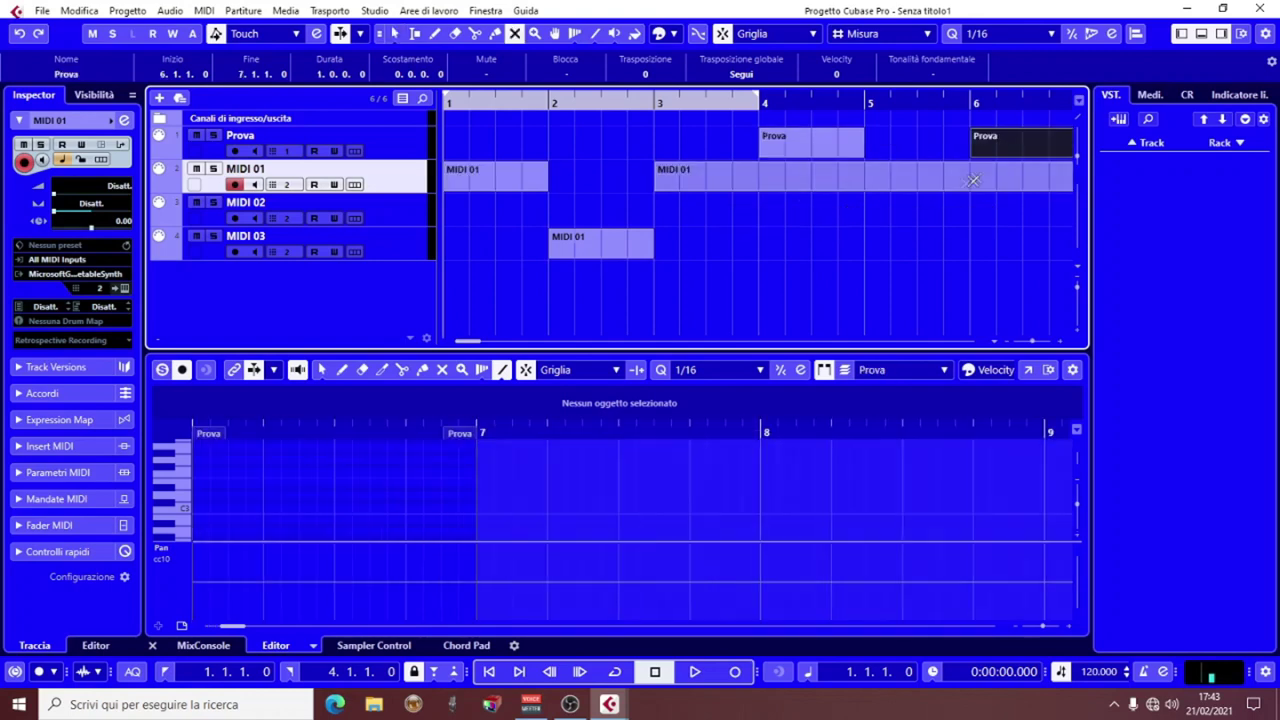
- Magnify the long MIDI 01 part from bar 3 with the Zoom tool, then zoom the timeline back out horizontally
right_click(730, 207)
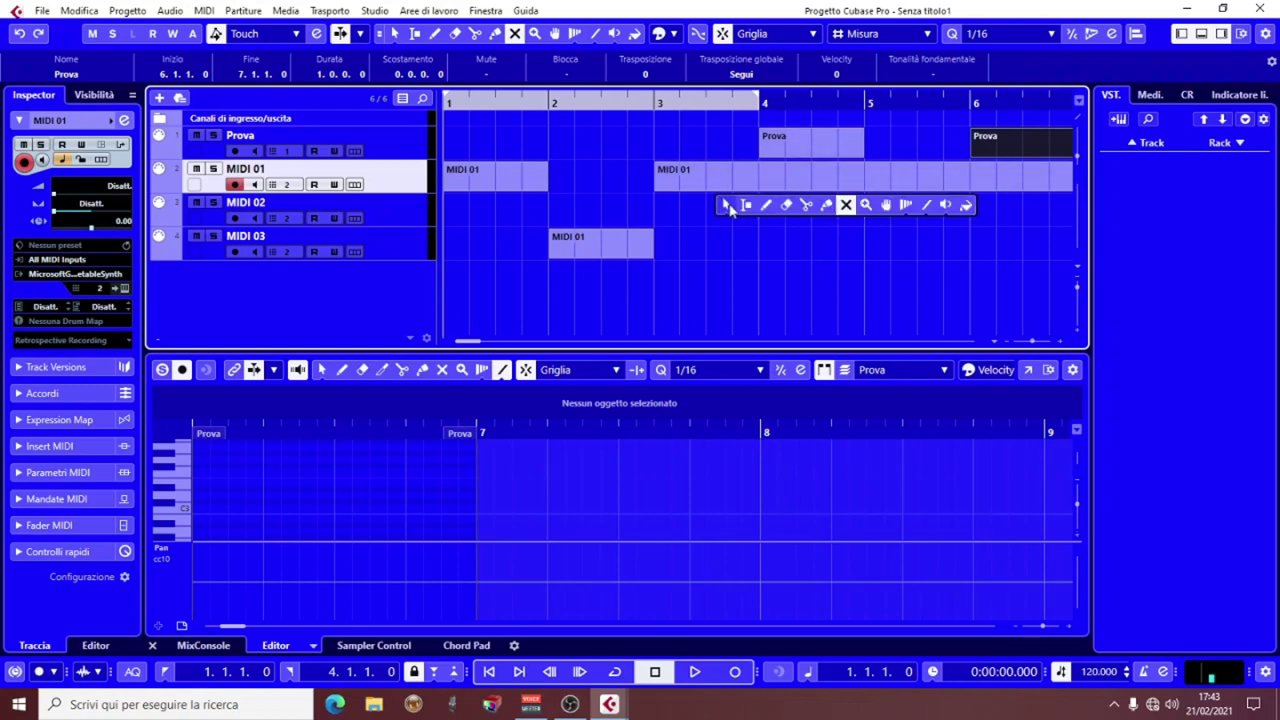
click(865, 208)
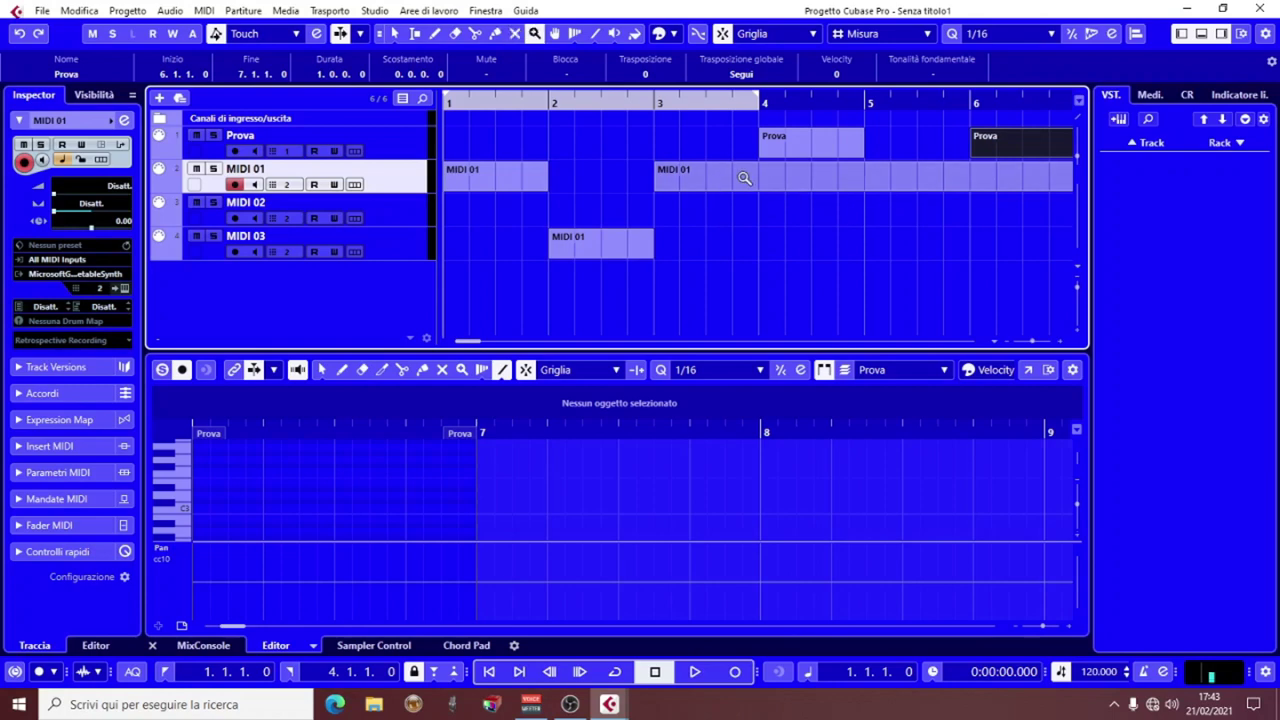
click(744, 178)
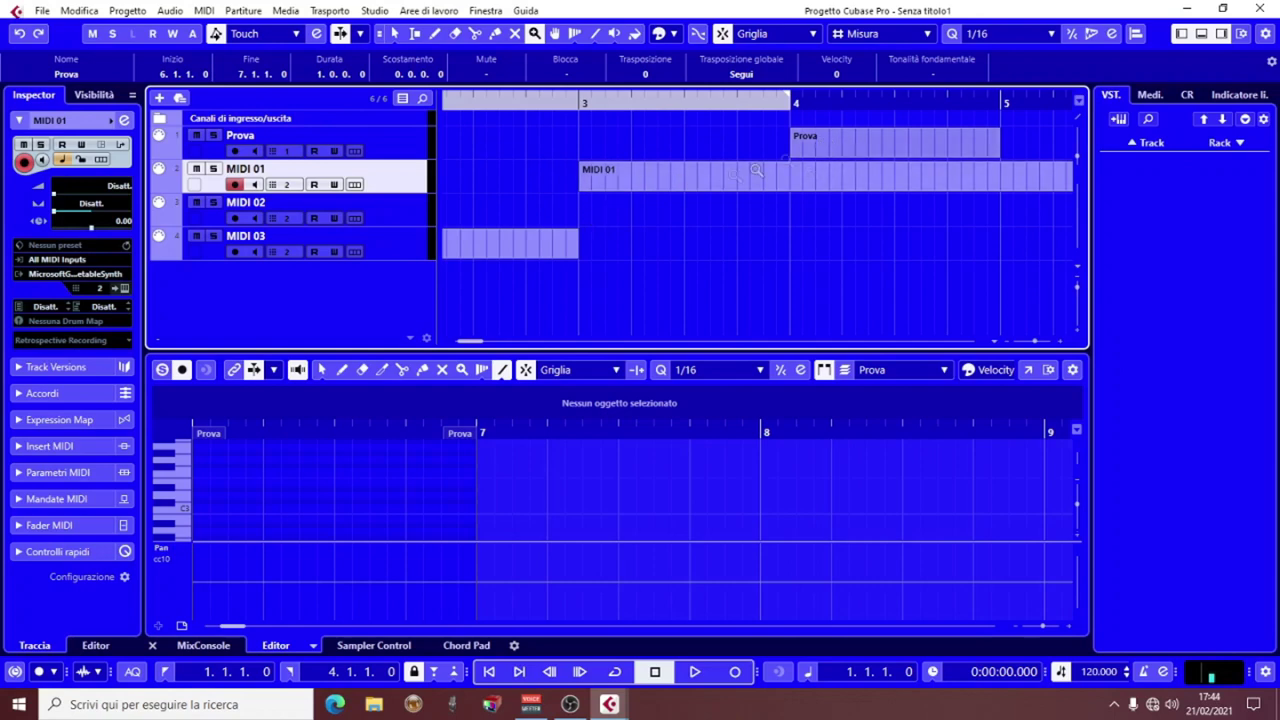
click(690, 180)
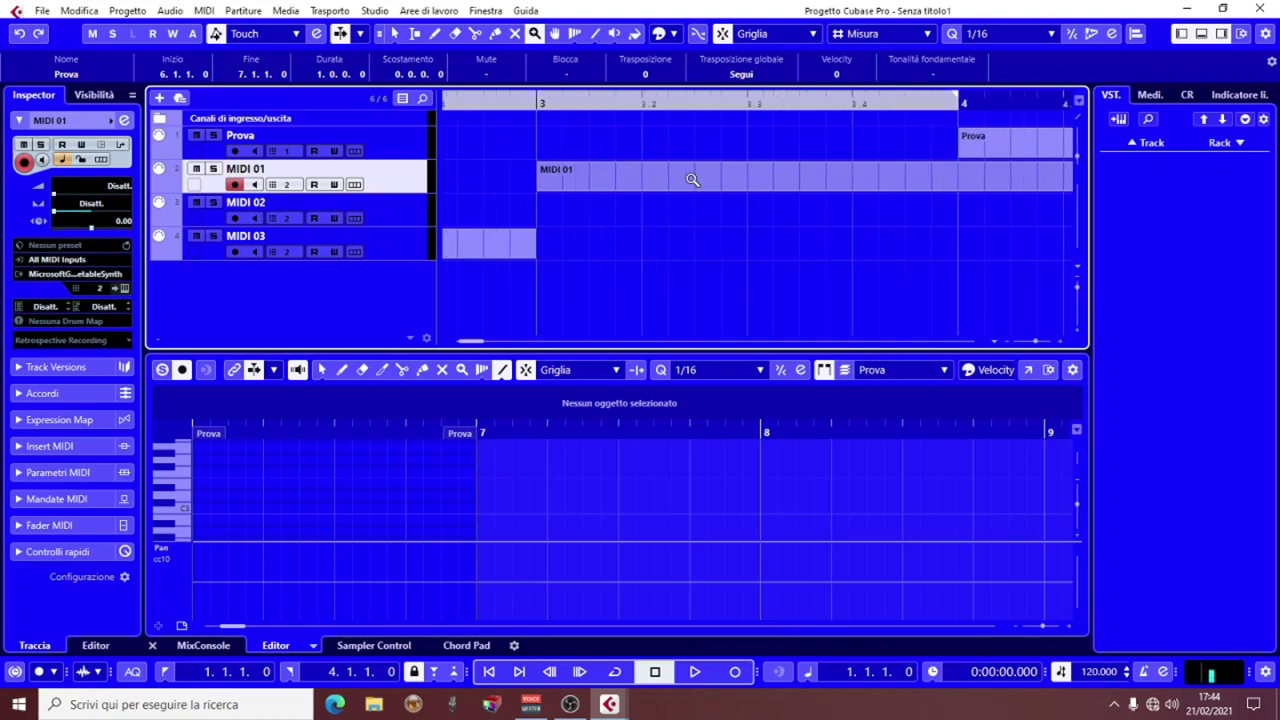
click(1005, 346)
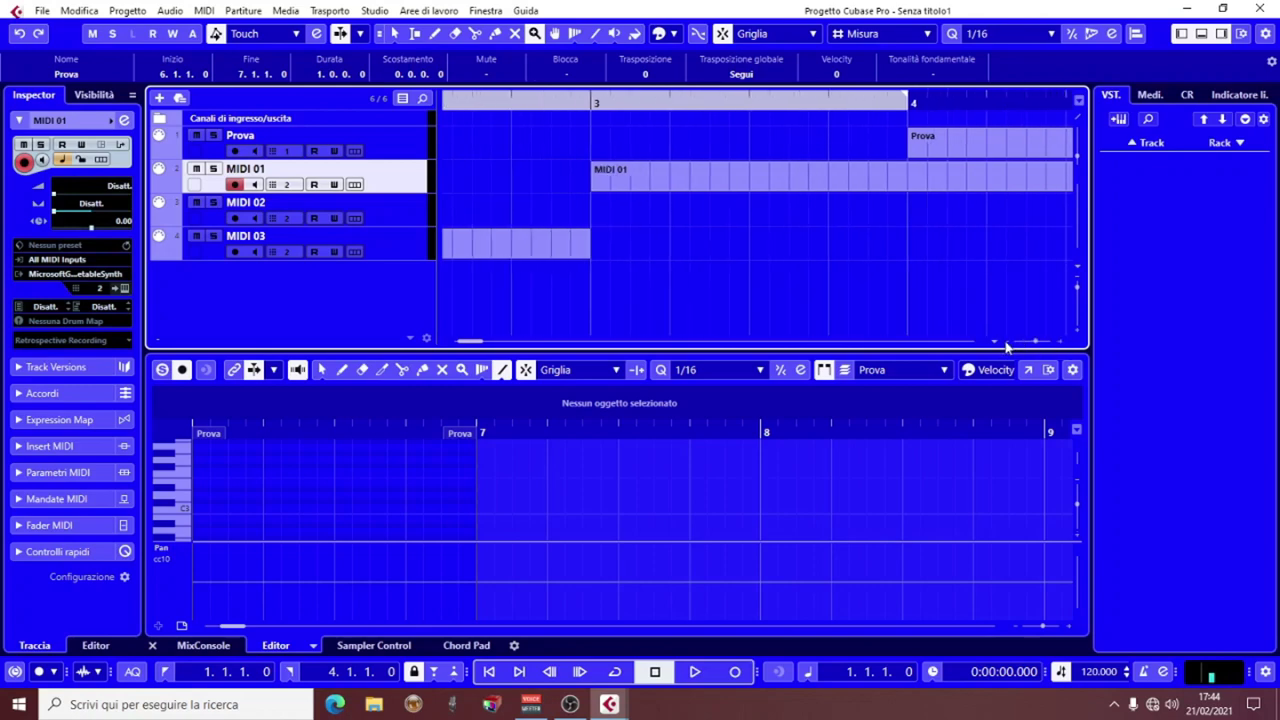
mouse_move(1005, 346)
mouse_down()
mouse_move(1062, 346)
mouse_move(1005, 345)
mouse_up()
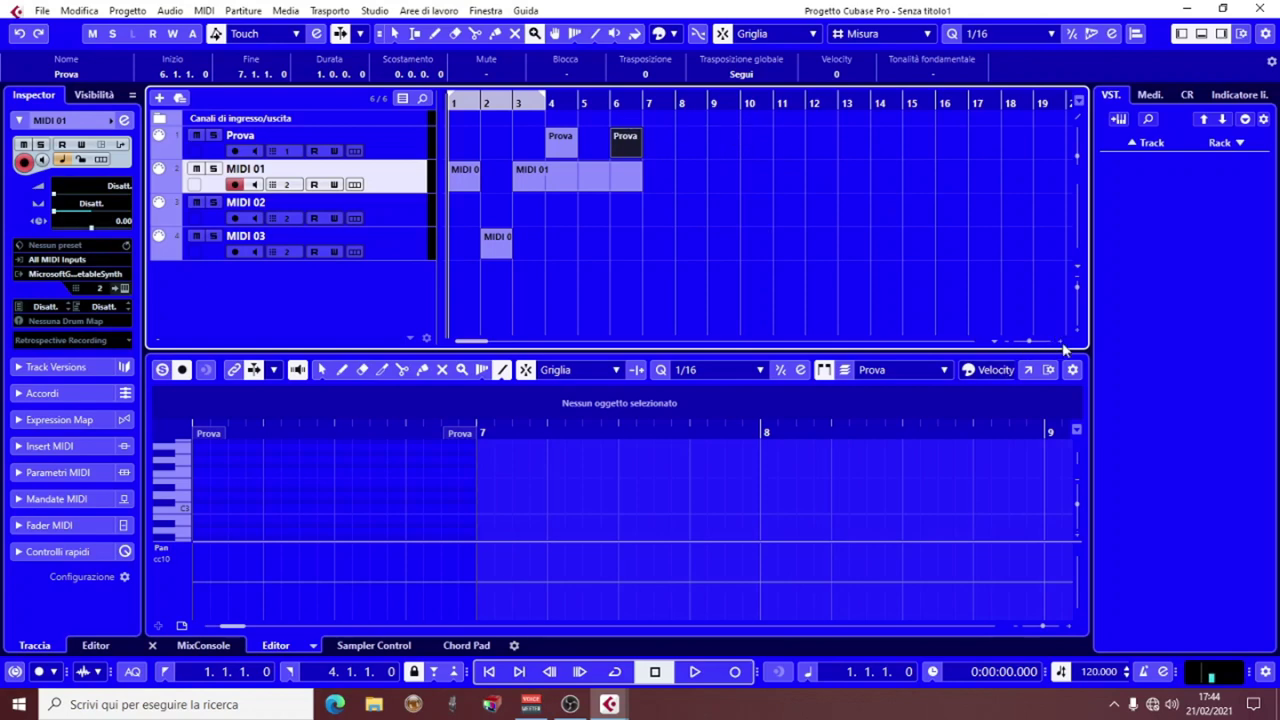
- Zoom the project timeline in several levels horizontally, then back out until about 15 bars are shown
key(h)
key(h)
key(h)
key(h)
key(h)
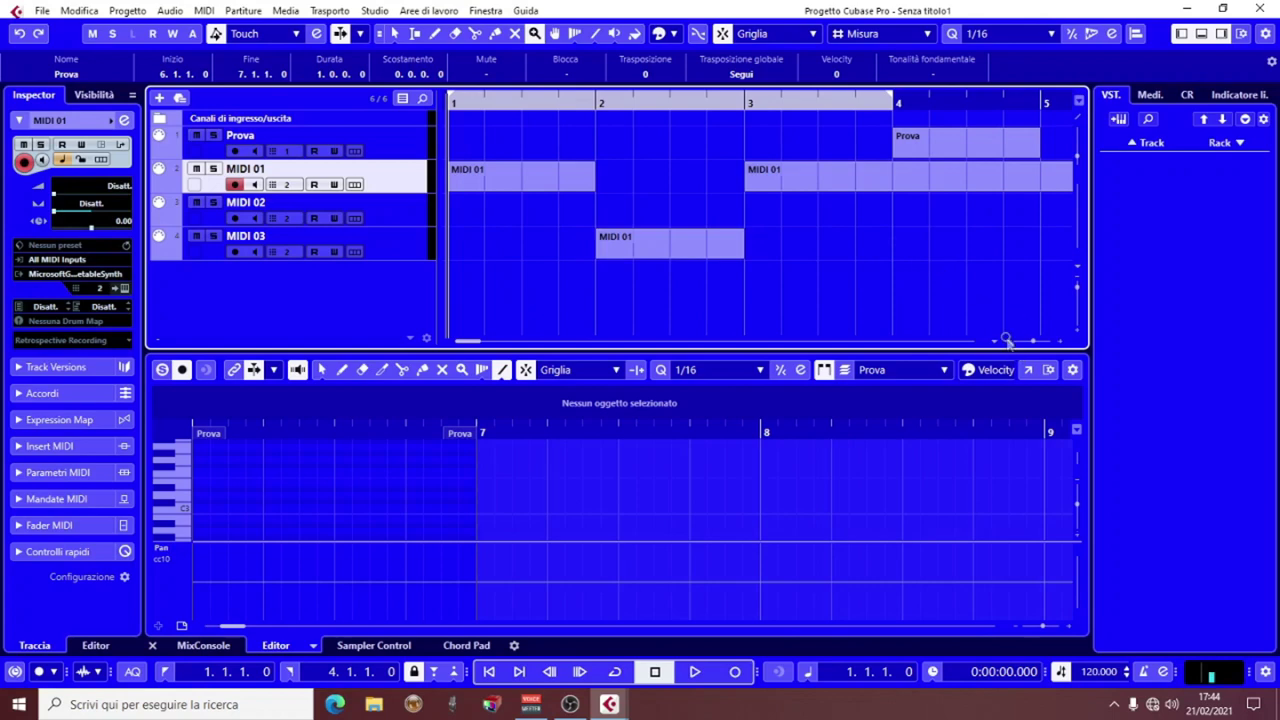
key(g)
key(g)
key(g)
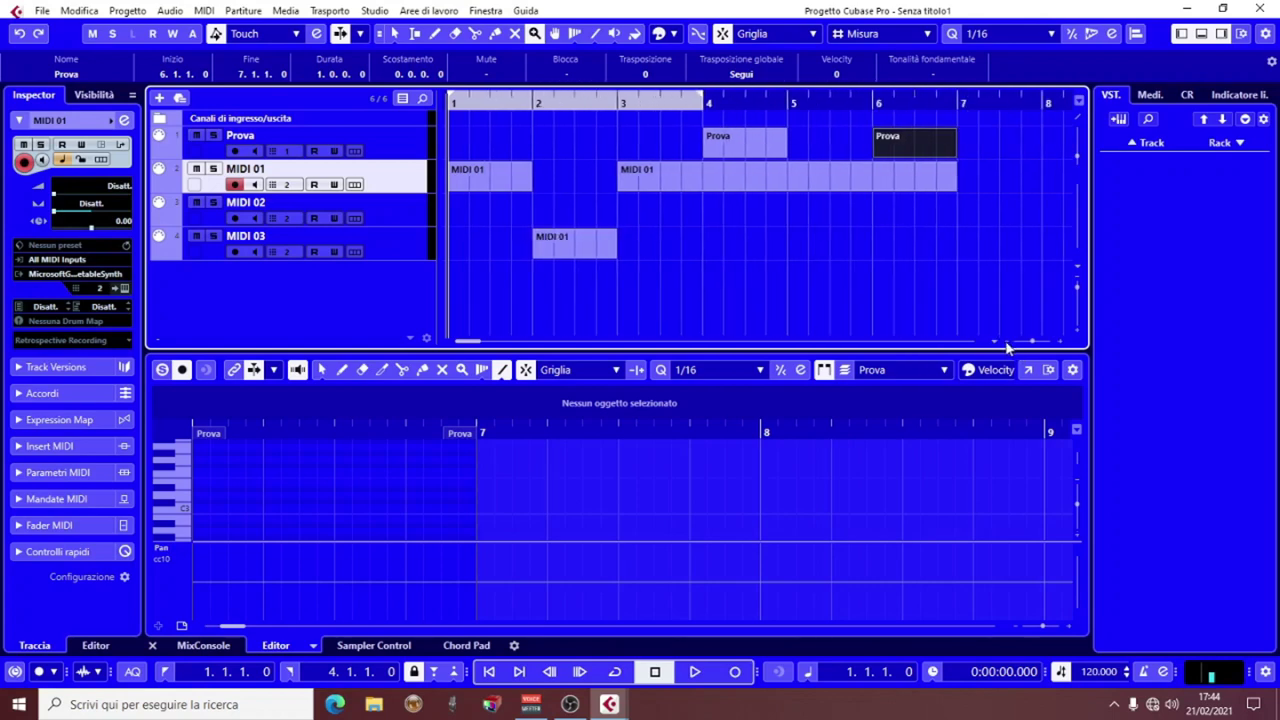
key(g)
key(g)
key(g)
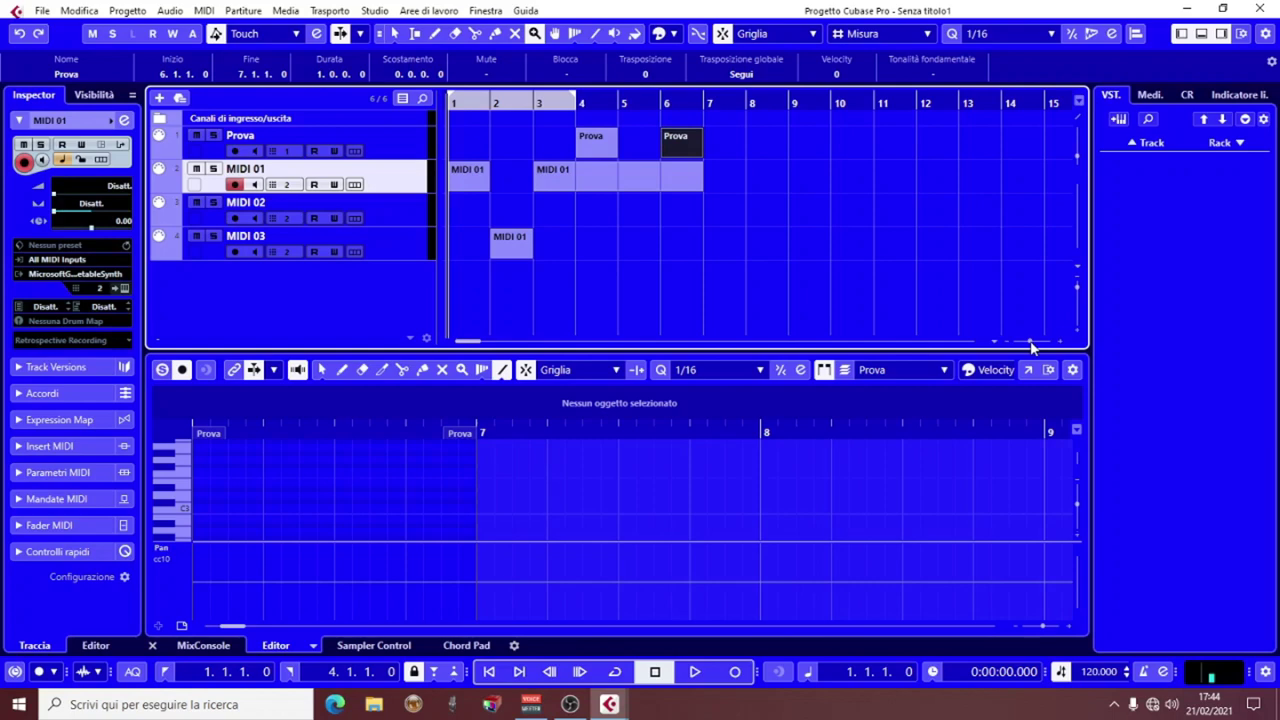
- Increase the height of all tracks and set the horizontal zoom to show bars 1 to 18
drag(1032, 345, 1027, 345)
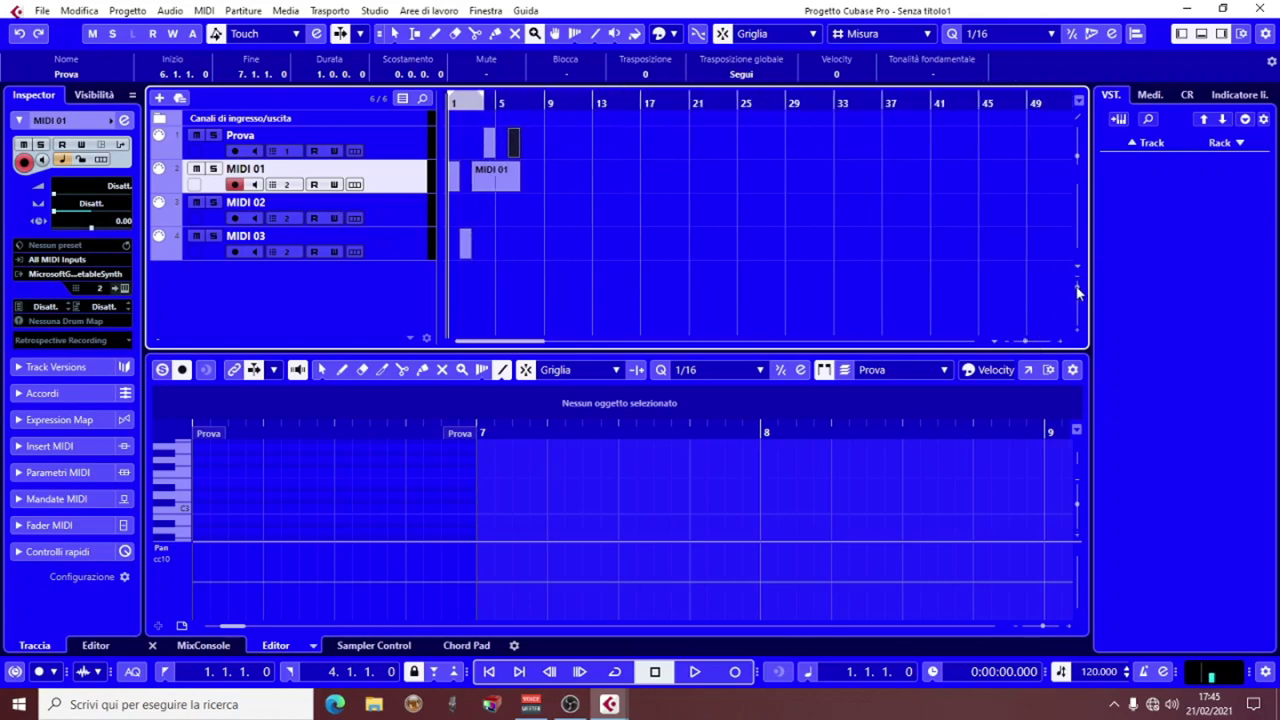
drag(1077, 292, 1074, 289)
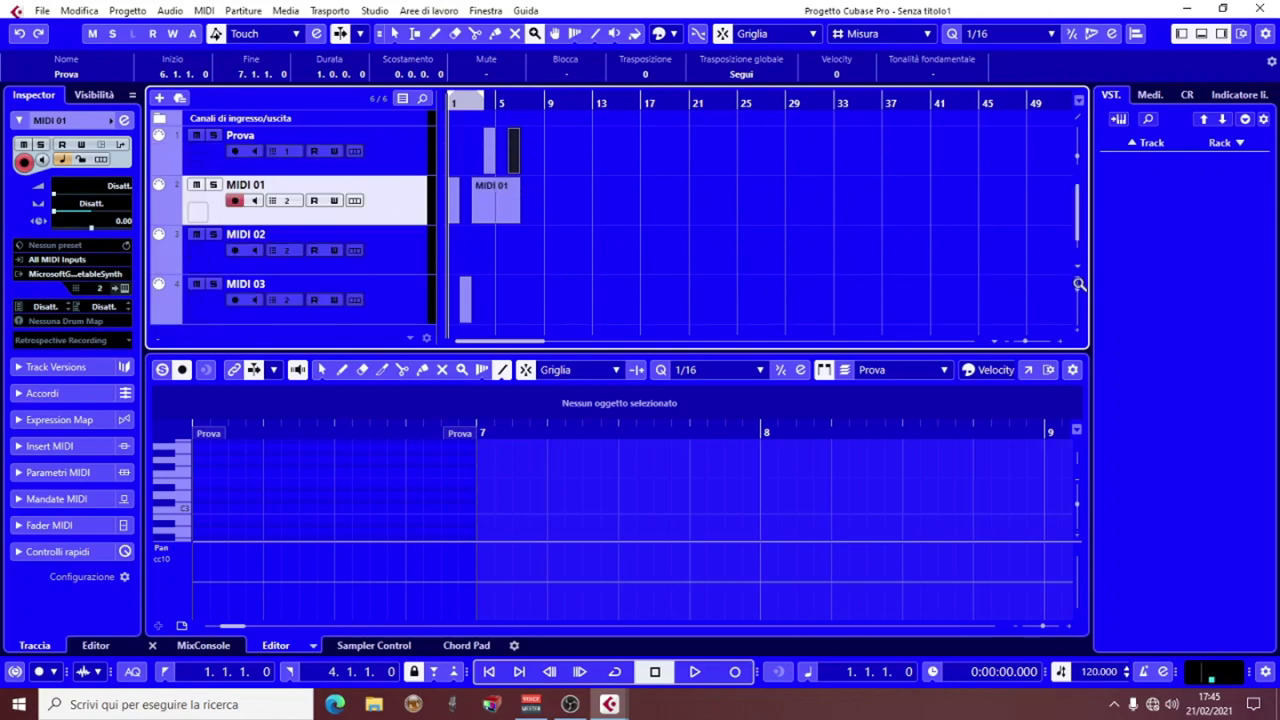
click(1060, 340)
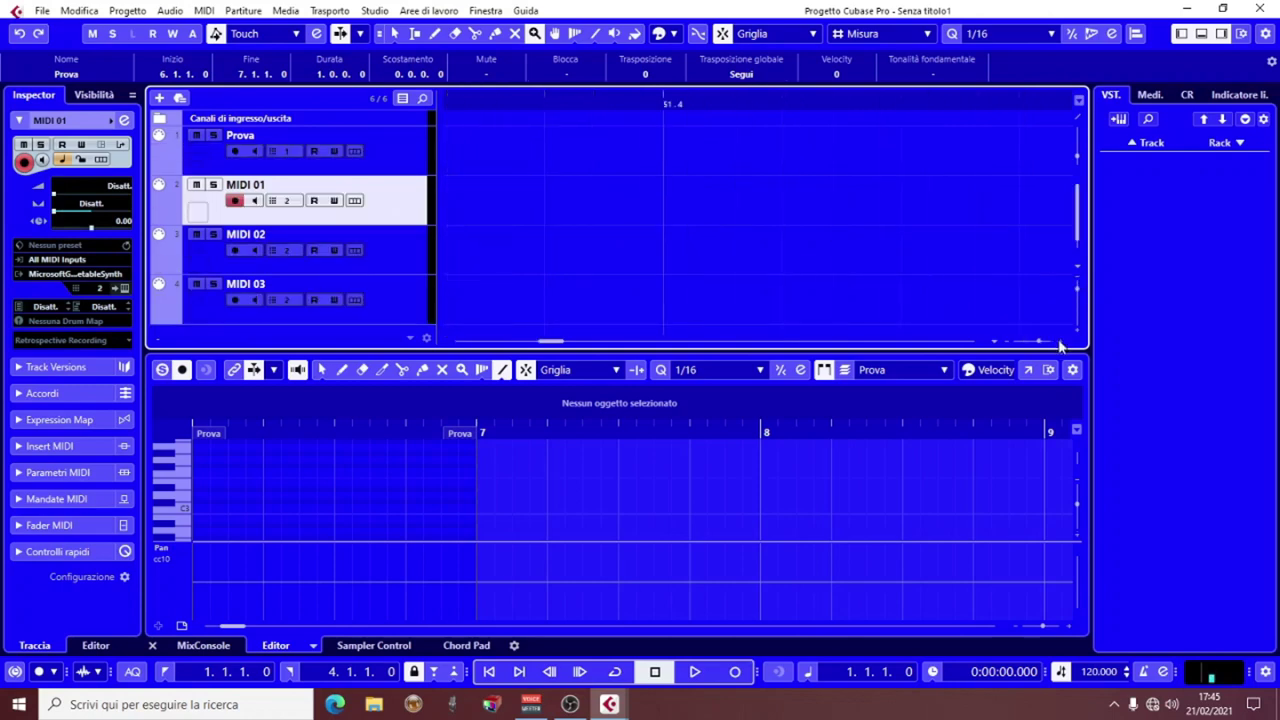
mouse_move(1038, 345)
mouse_down()
mouse_move(1020, 346)
mouse_move(1030, 352)
mouse_up()
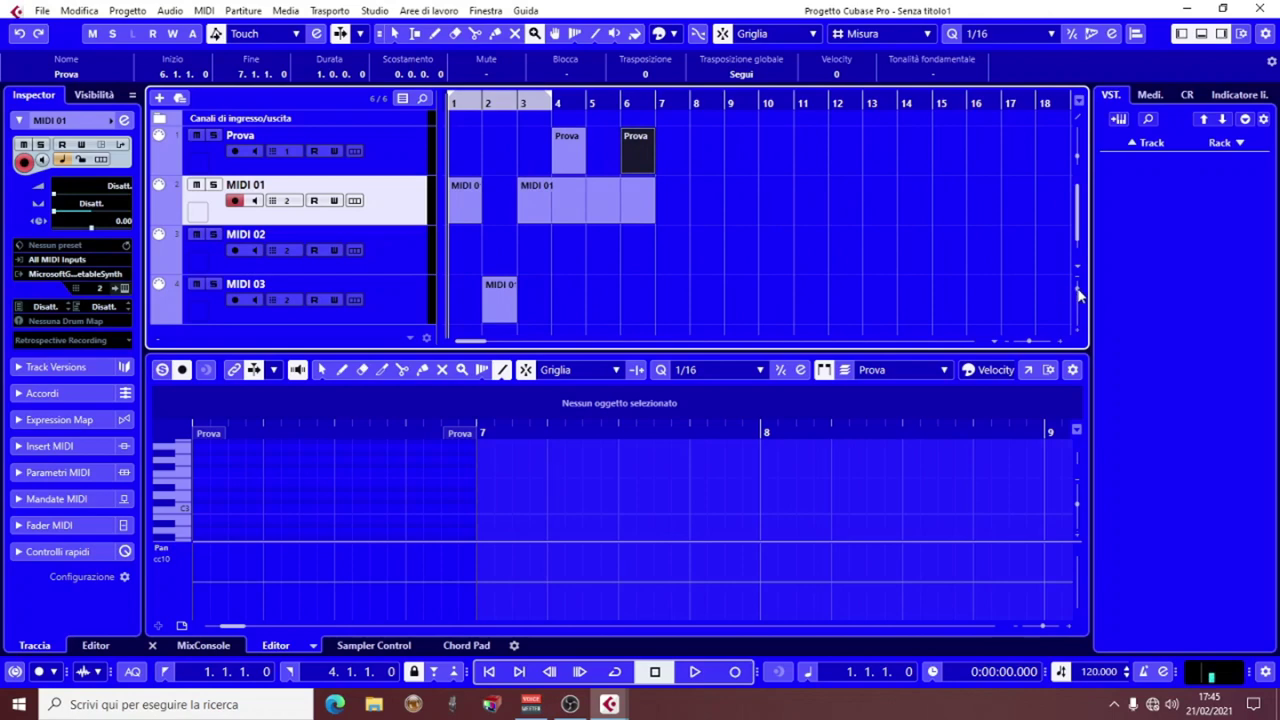
- Shrink all tracks to thin single-line rows and switch back to the Object Selection tool
drag(1077, 293, 1076, 291)
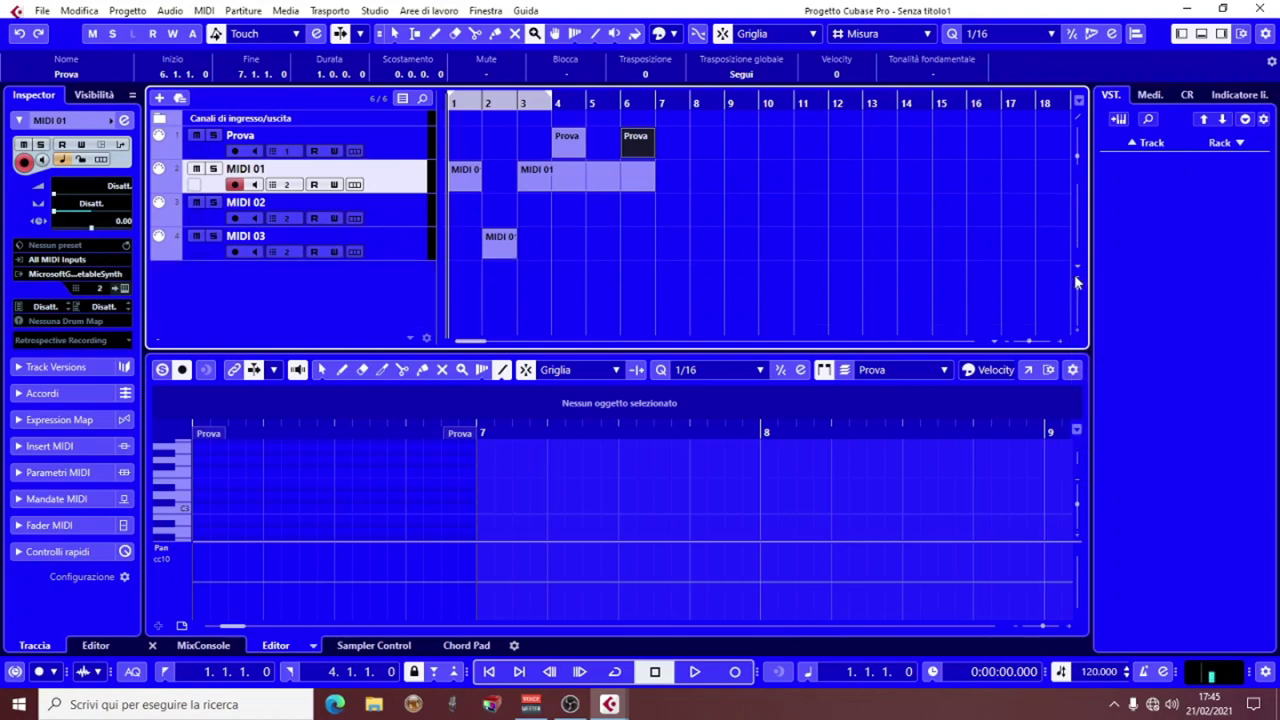
drag(1079, 285, 1077, 283)
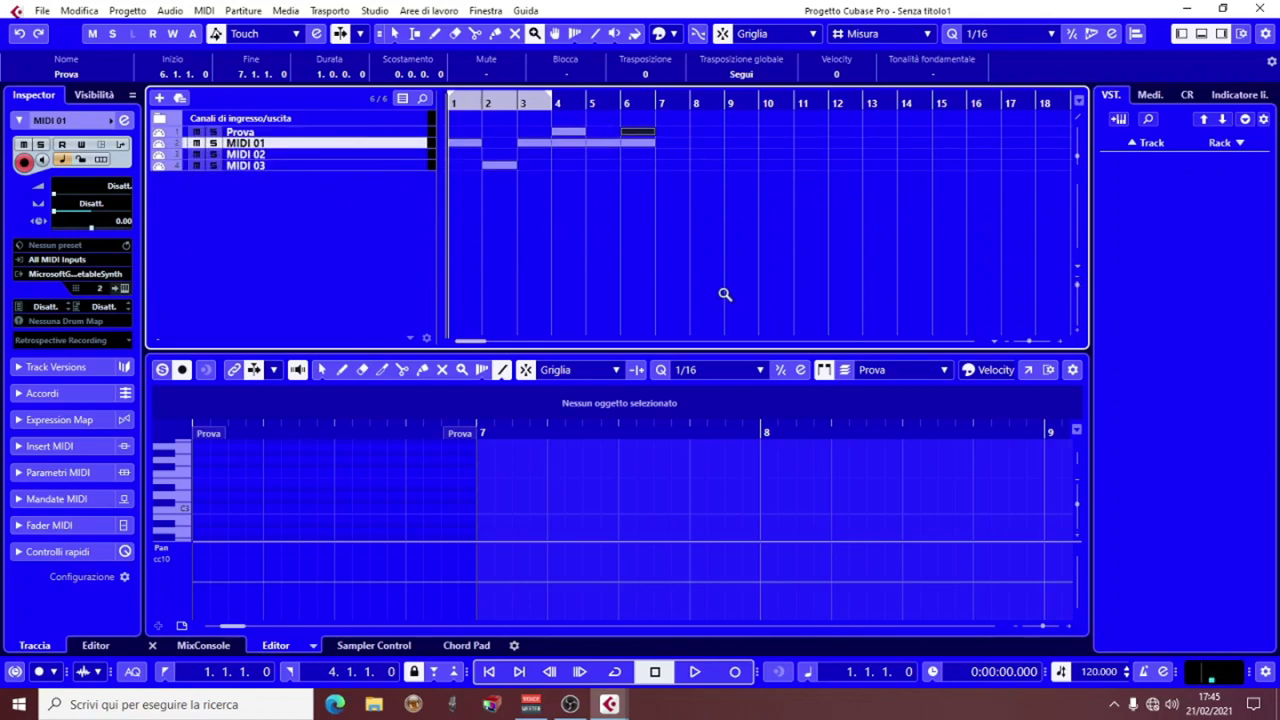
right_click(696, 224)
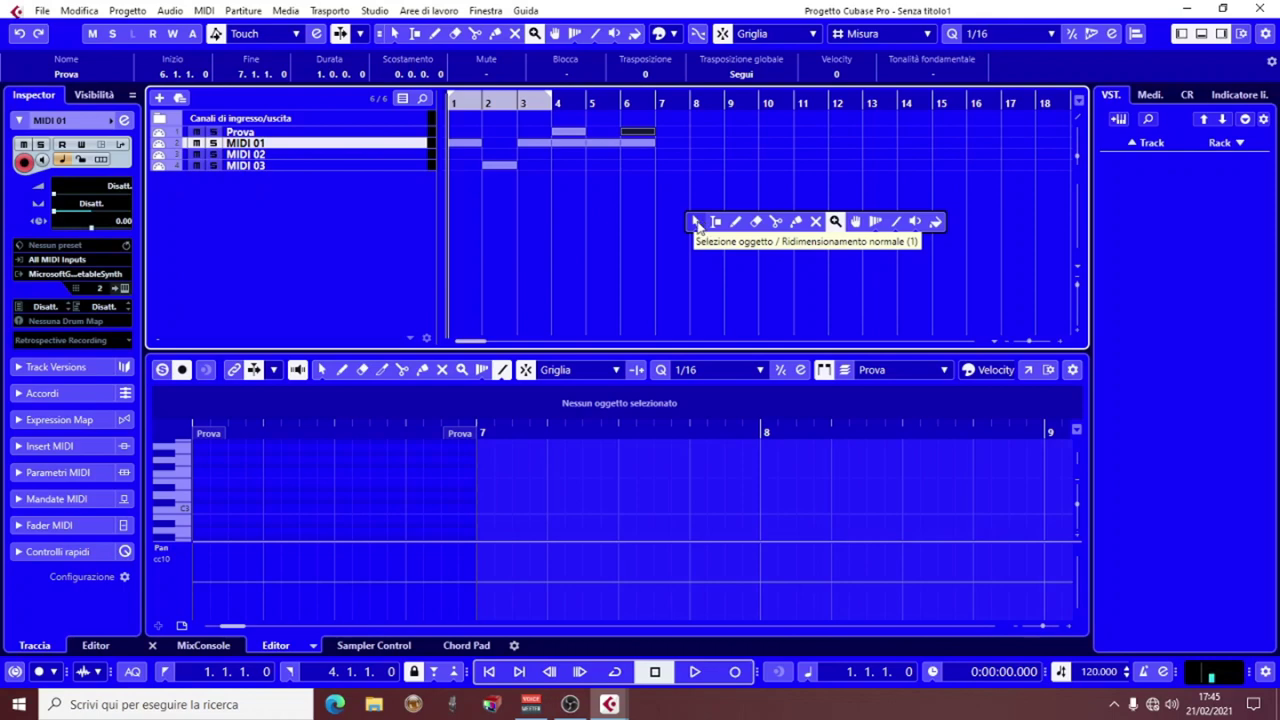
click(697, 222)
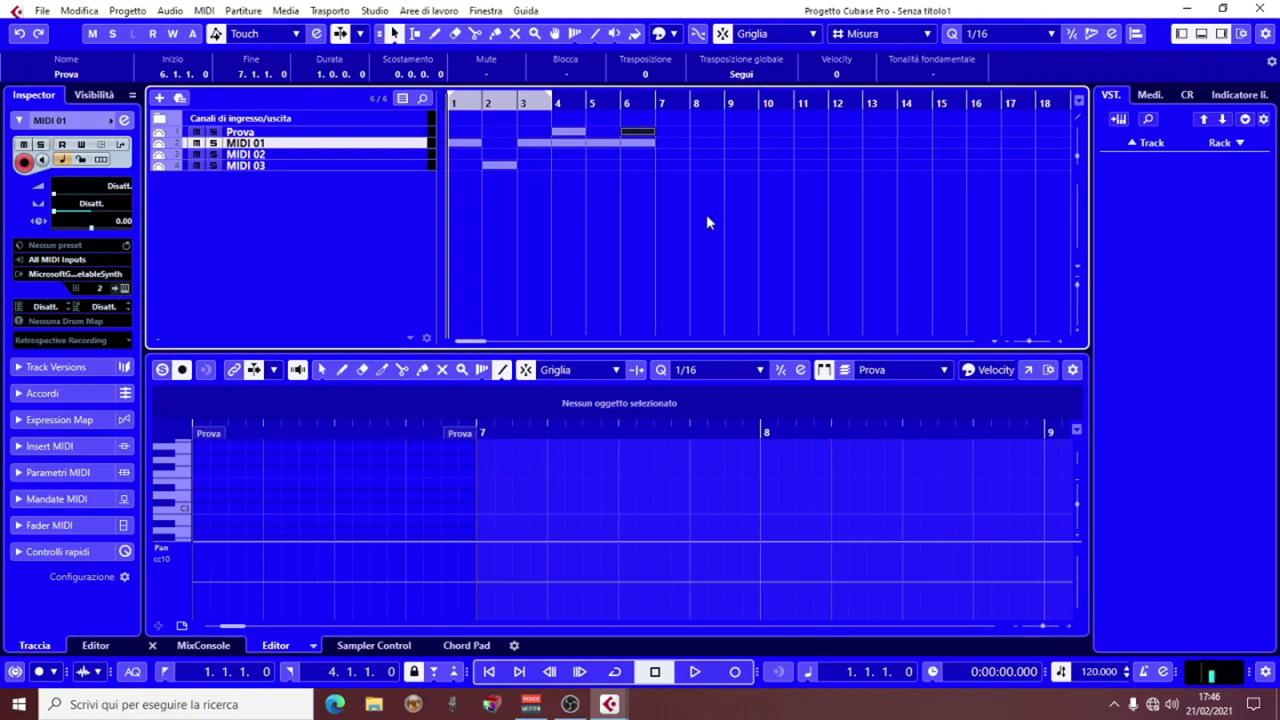
- Close the project without saving it
click(1259, 8)
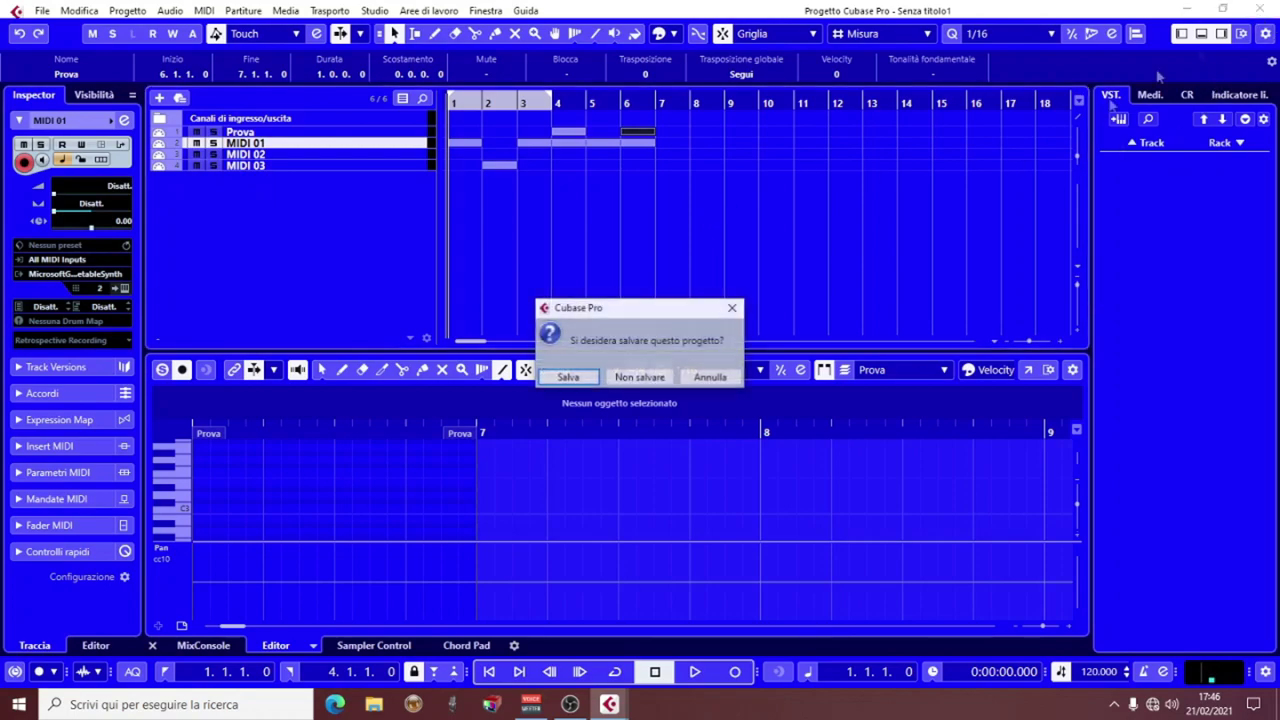
click(645, 378)
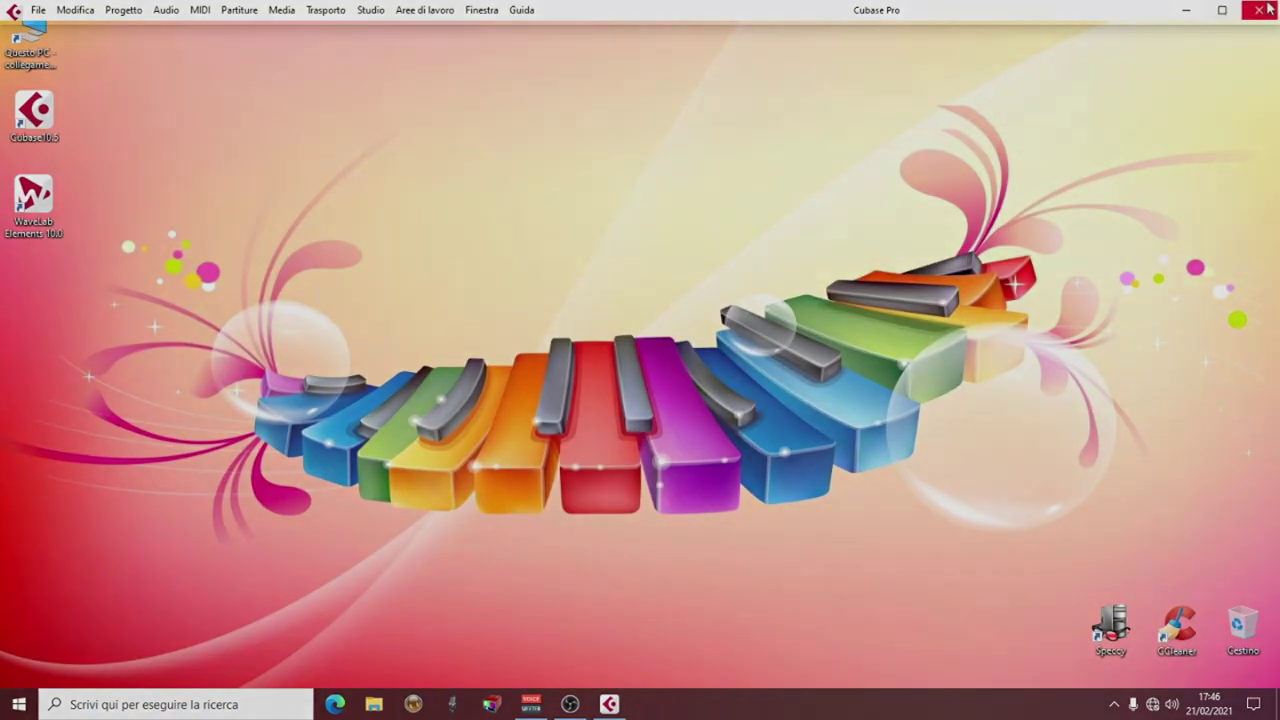